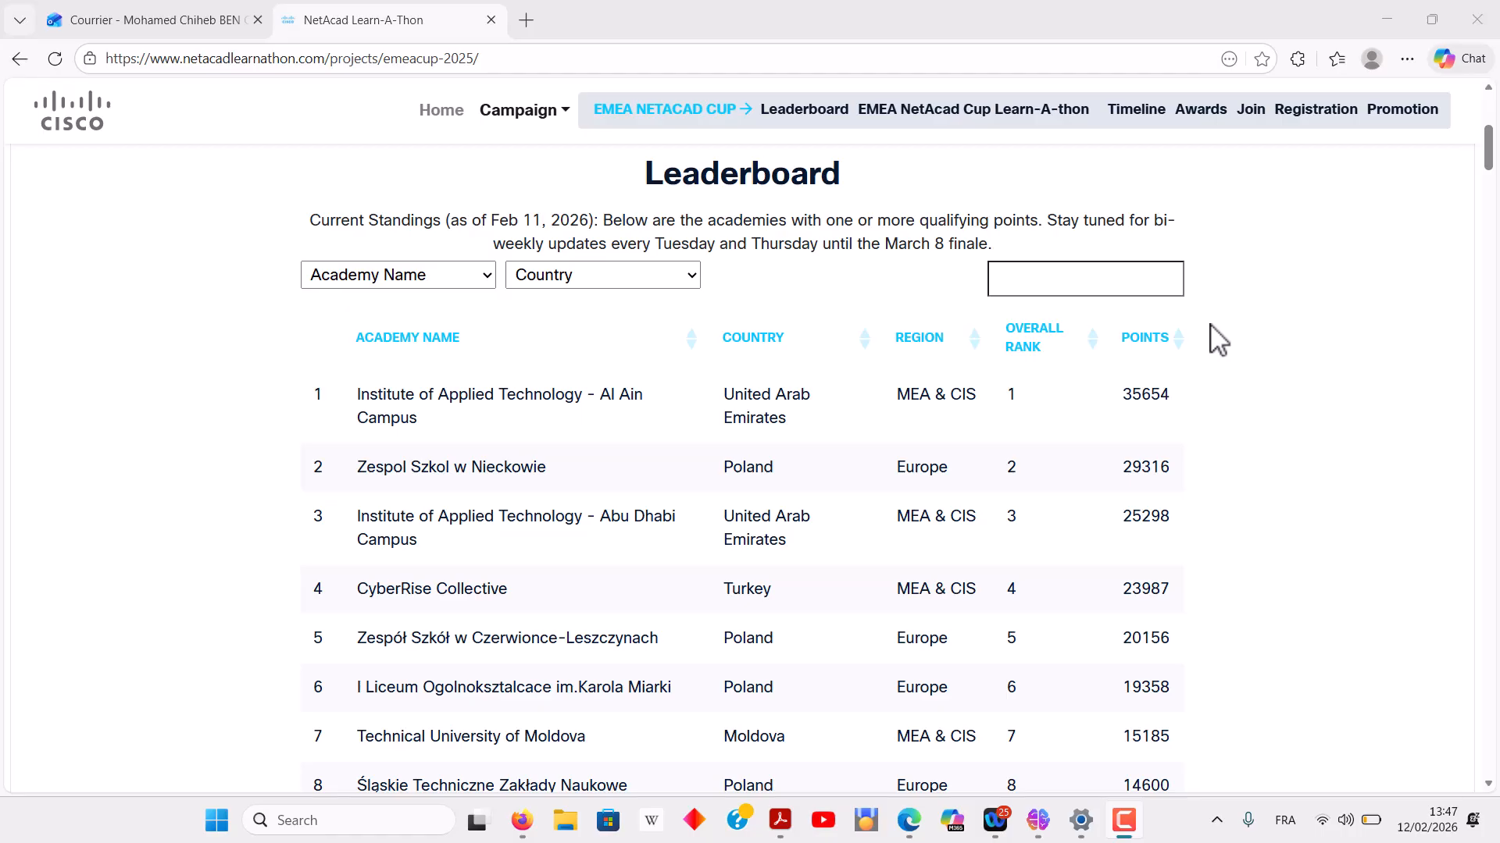
Step: Review the EMEA NetAcad Cup page, covering the Phase 1 and Phase 2 sections, the Learn-A-Thon details and the leaderboard
left_click_drag(1488, 142, 1488, 122)
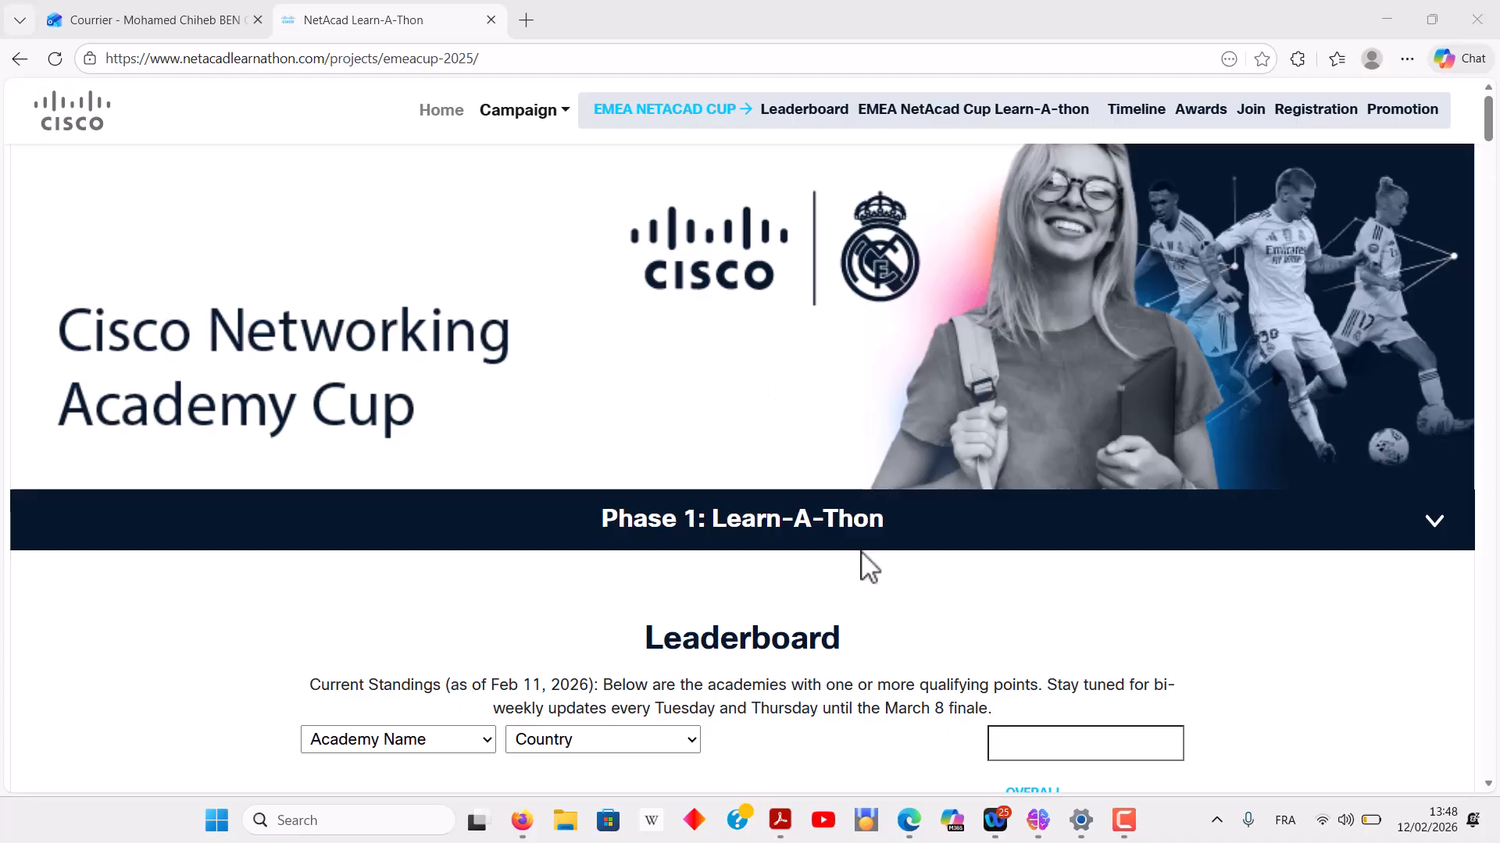
left_click(790, 534)
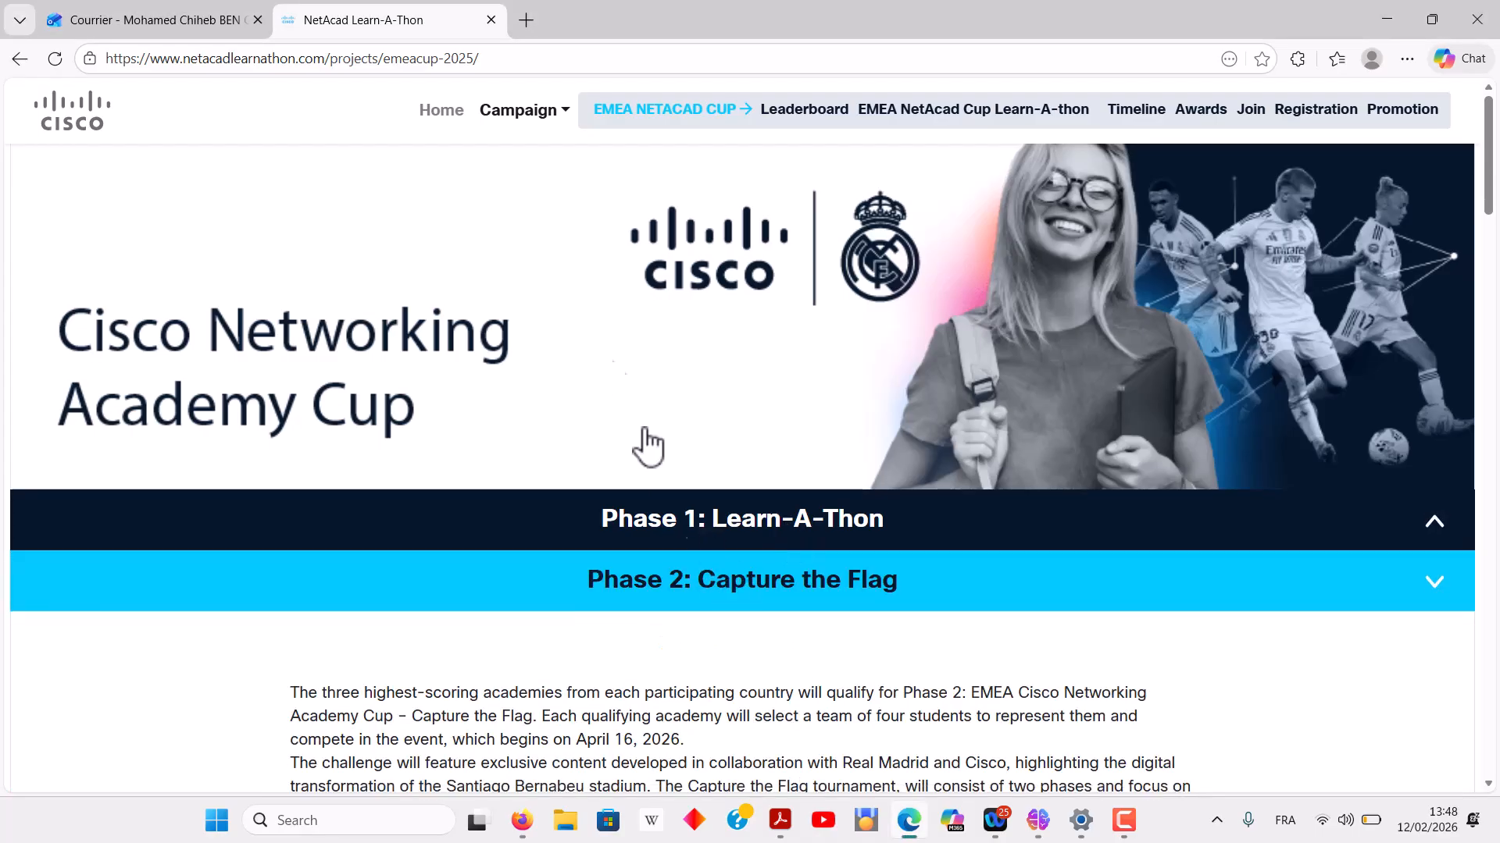
left_click(755, 526)
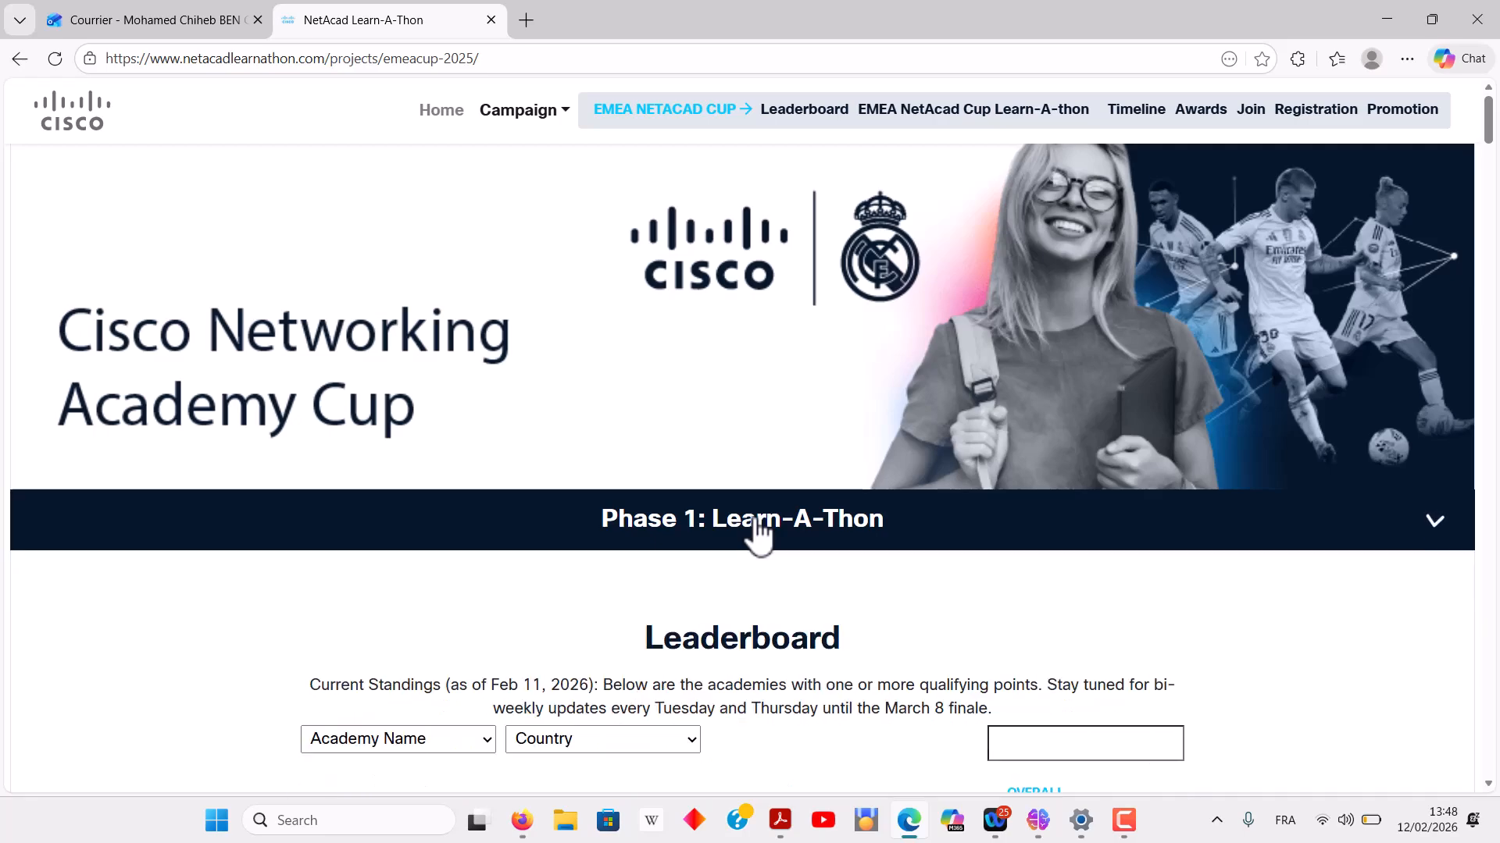
left_click_drag(1489, 121, 1469, 242)
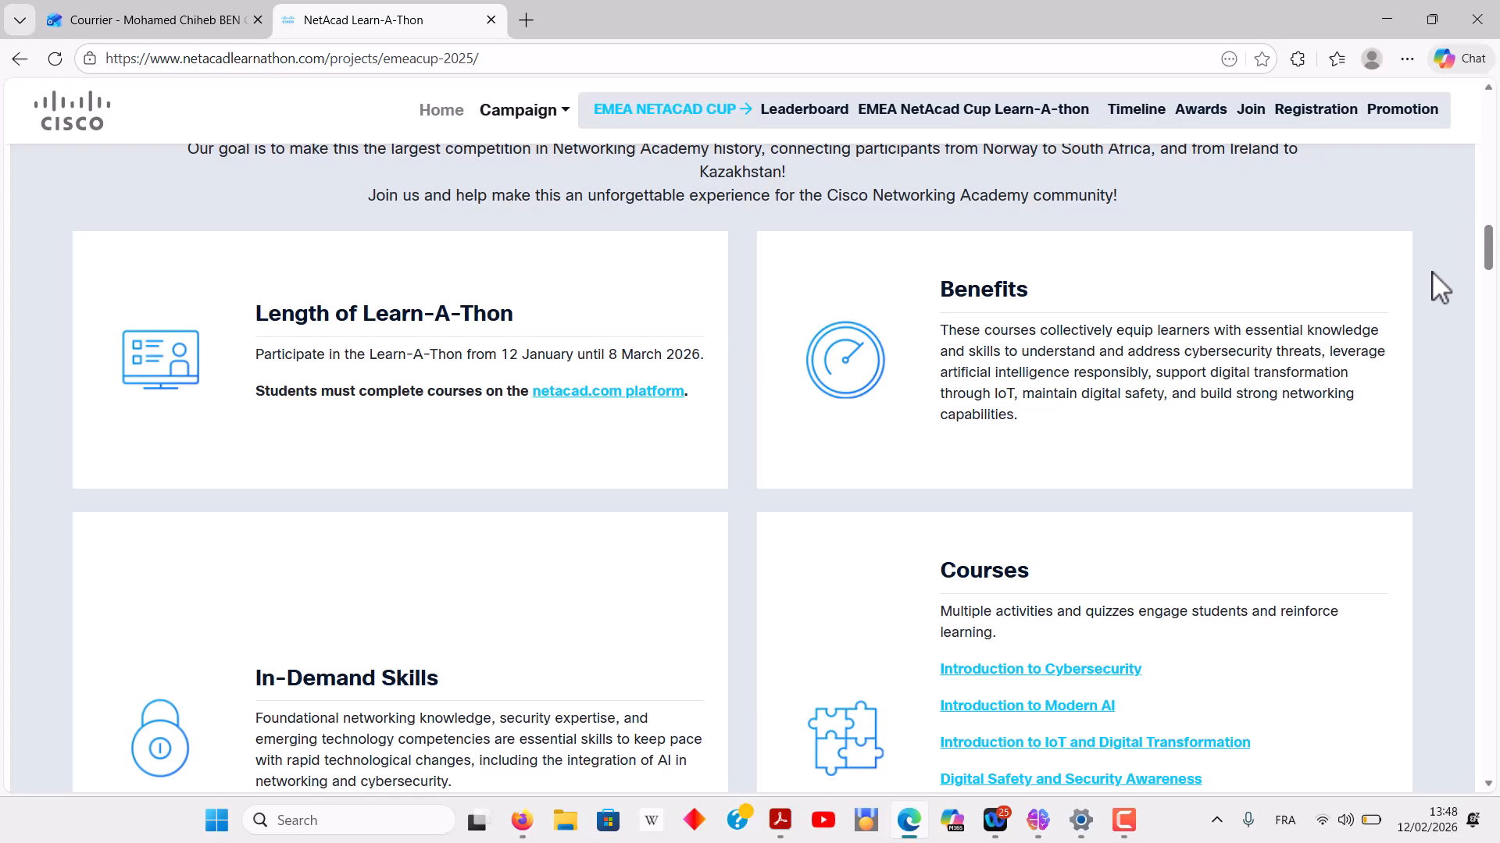
mouse_move(1488, 239)
left_mouse_down()
mouse_move(1489, 205)
mouse_move(1491, 229)
left_mouse_up()
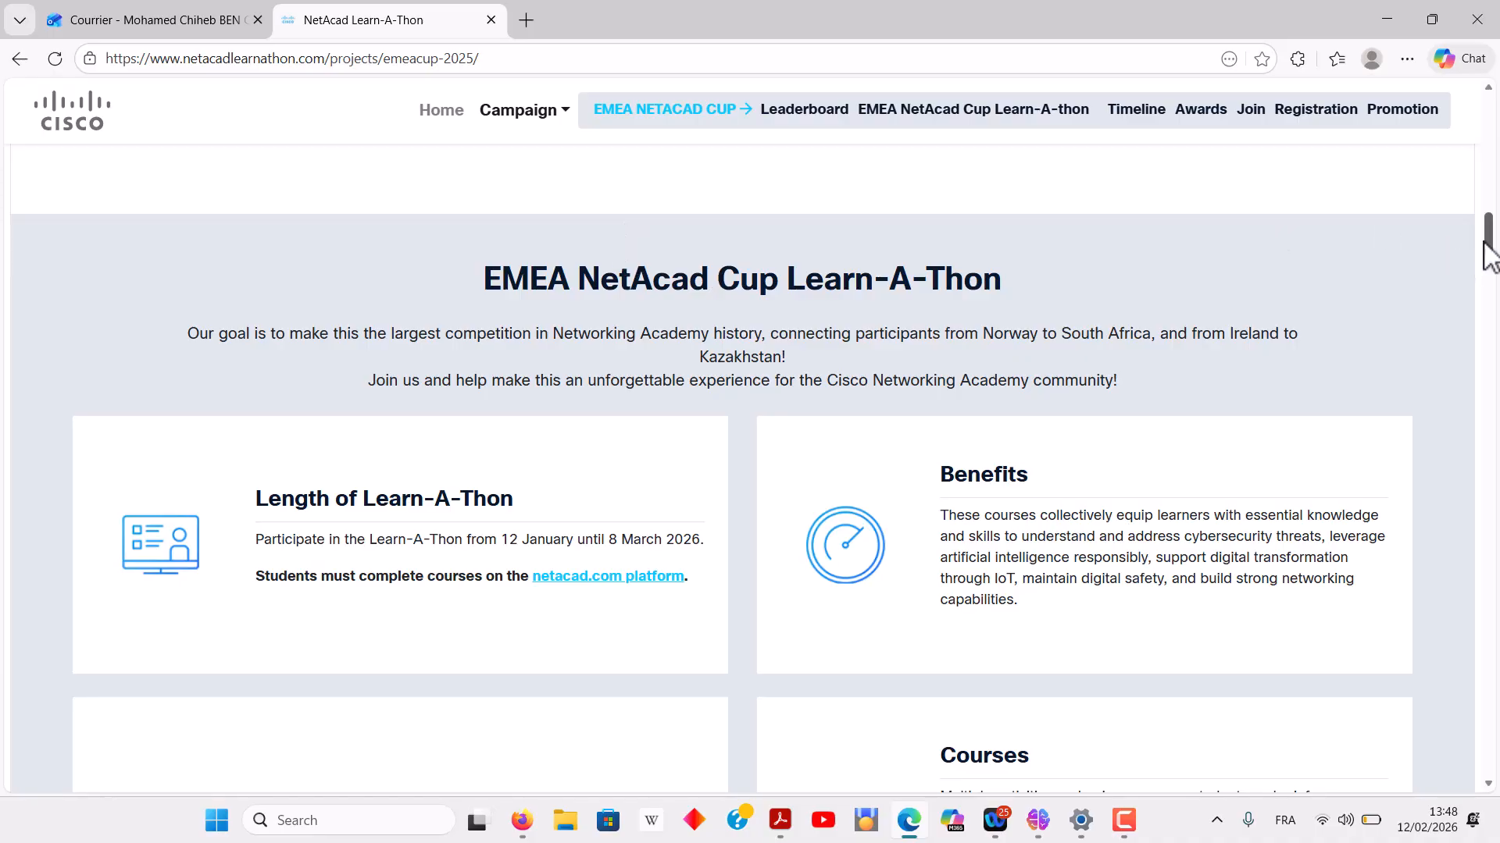
left_click_drag(1488, 234, 1488, 152)
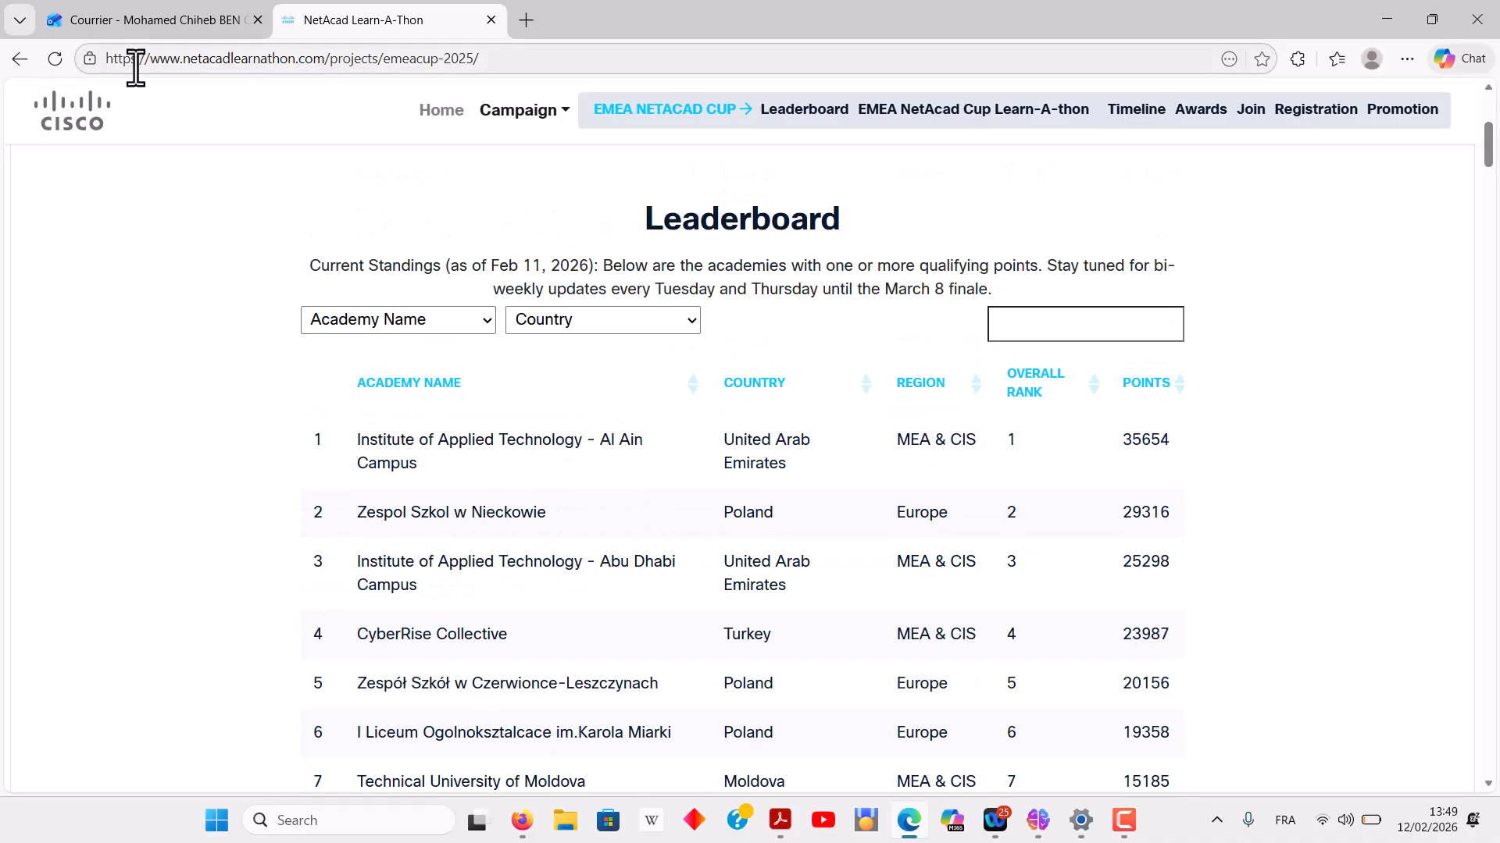
Step: Switch to the Outlook inbox and read the Exam Invitation Email from Cisco Networking Academy
left_click(129, 19)
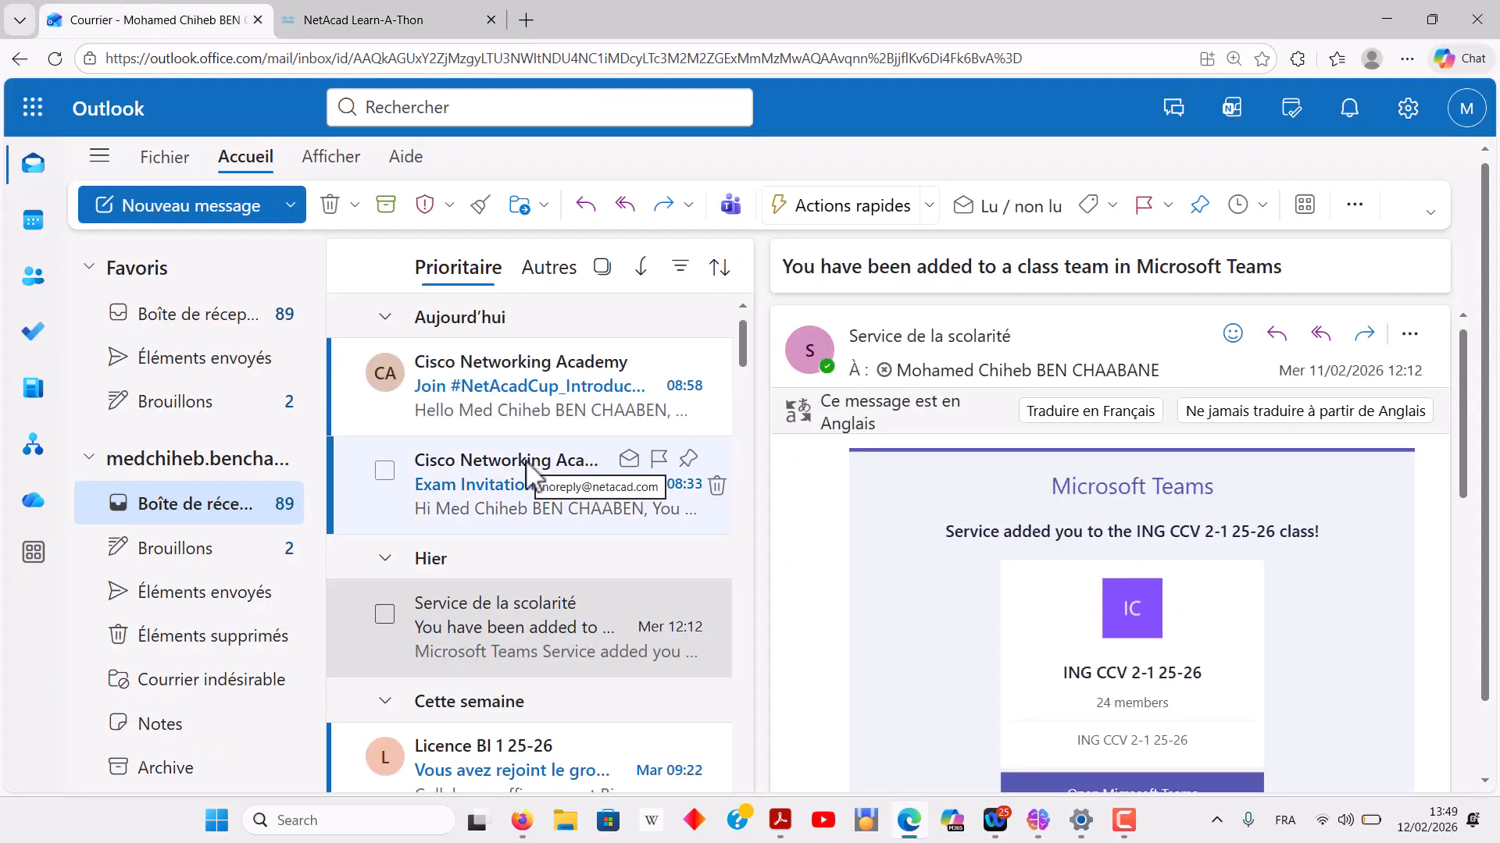
left_click(470, 481)
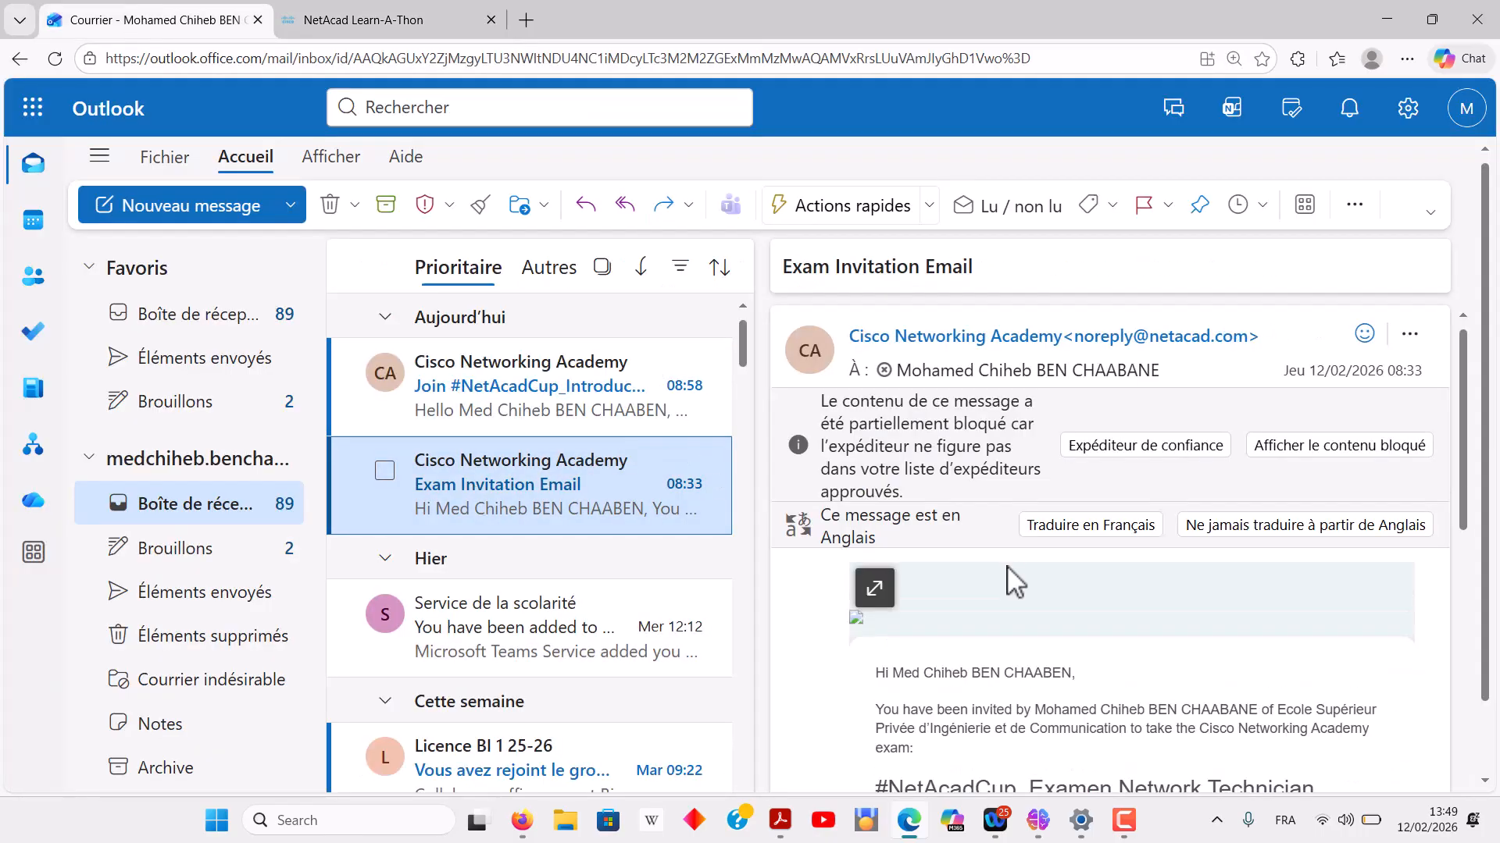
left_click_drag(1463, 395, 1474, 511)
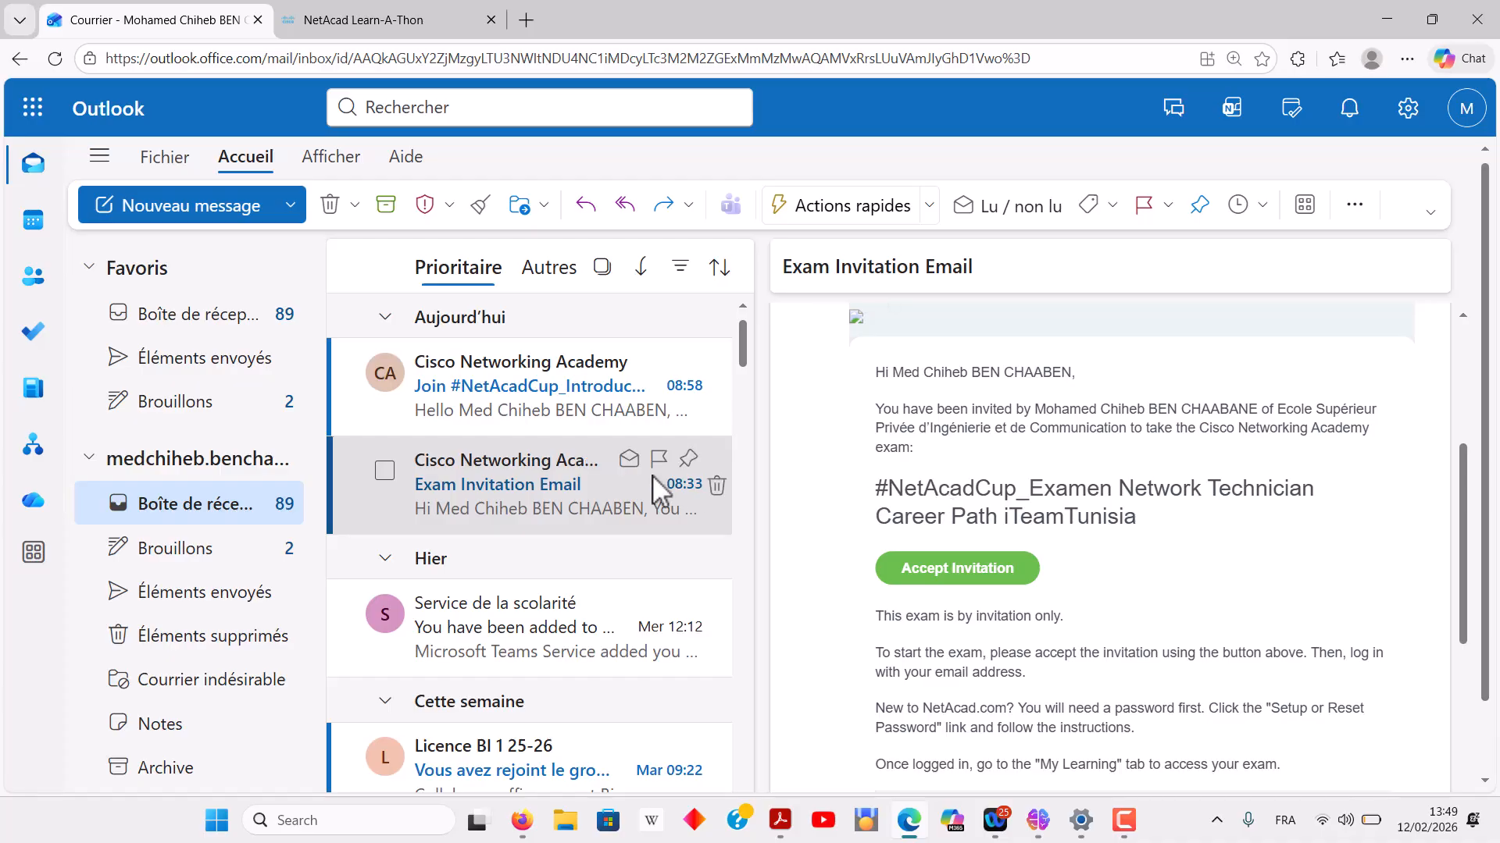
Step: Open the #NetAcadCup_Introduction to Modern AI iTeamTunisia invitation email and accept the course invitation
left_click(567, 408)
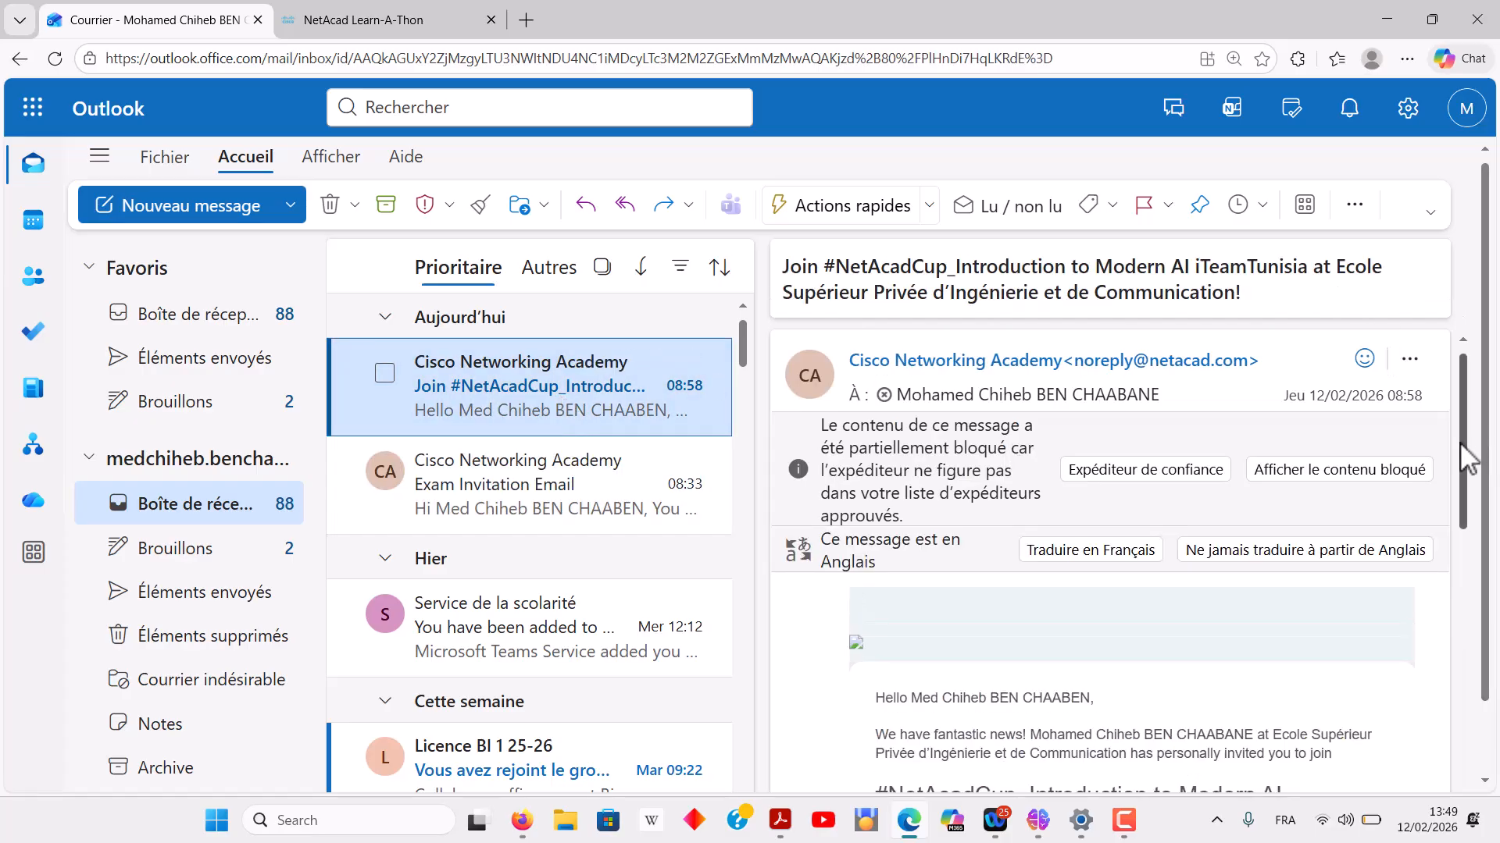
left_click_drag(1465, 443, 1476, 569)
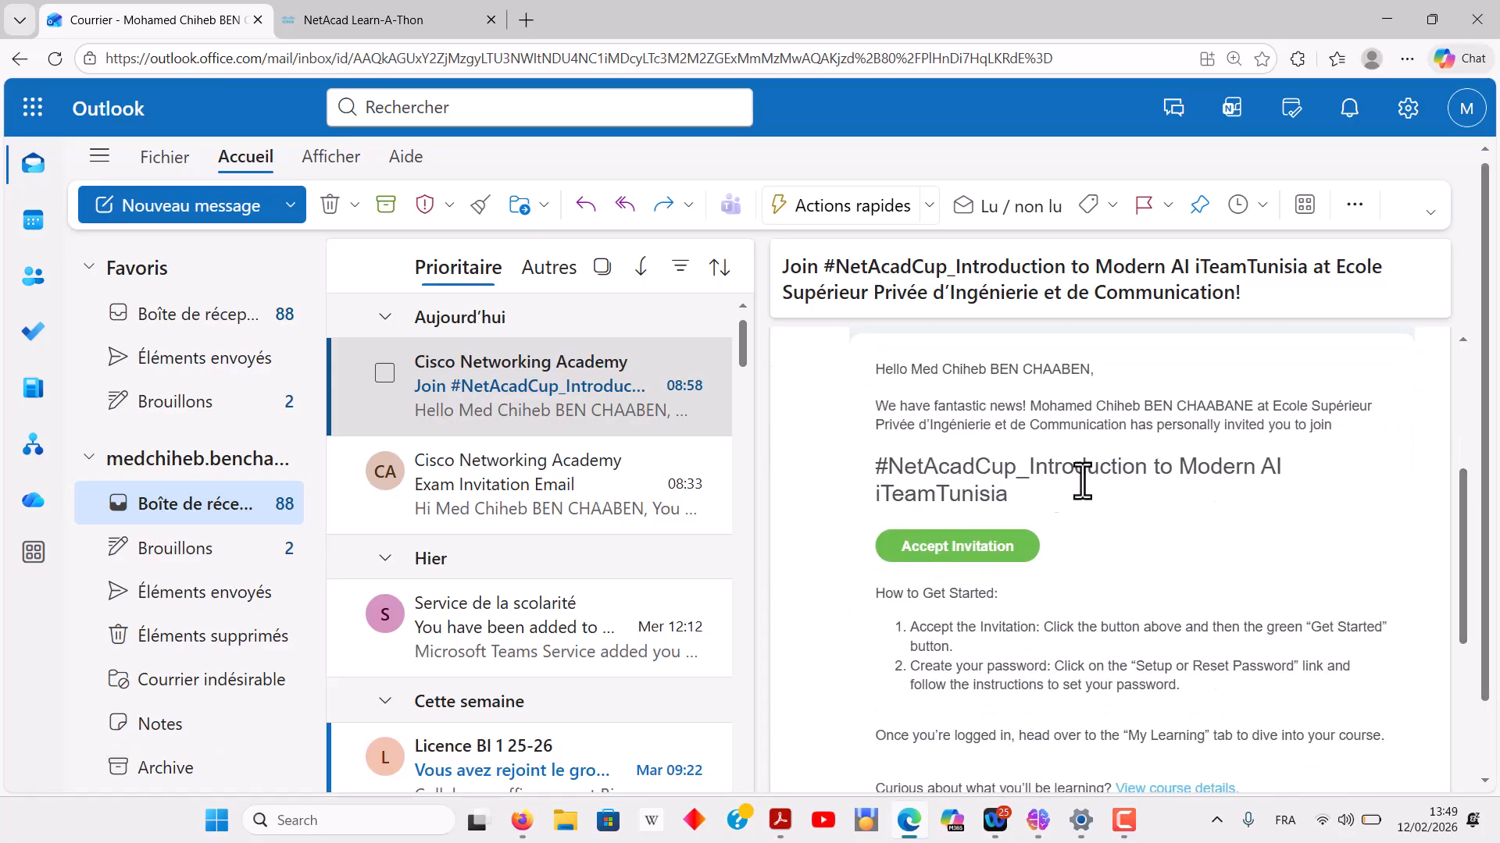
left_click_drag(1035, 468, 1255, 509)
left_click(926, 528)
left_click(955, 551)
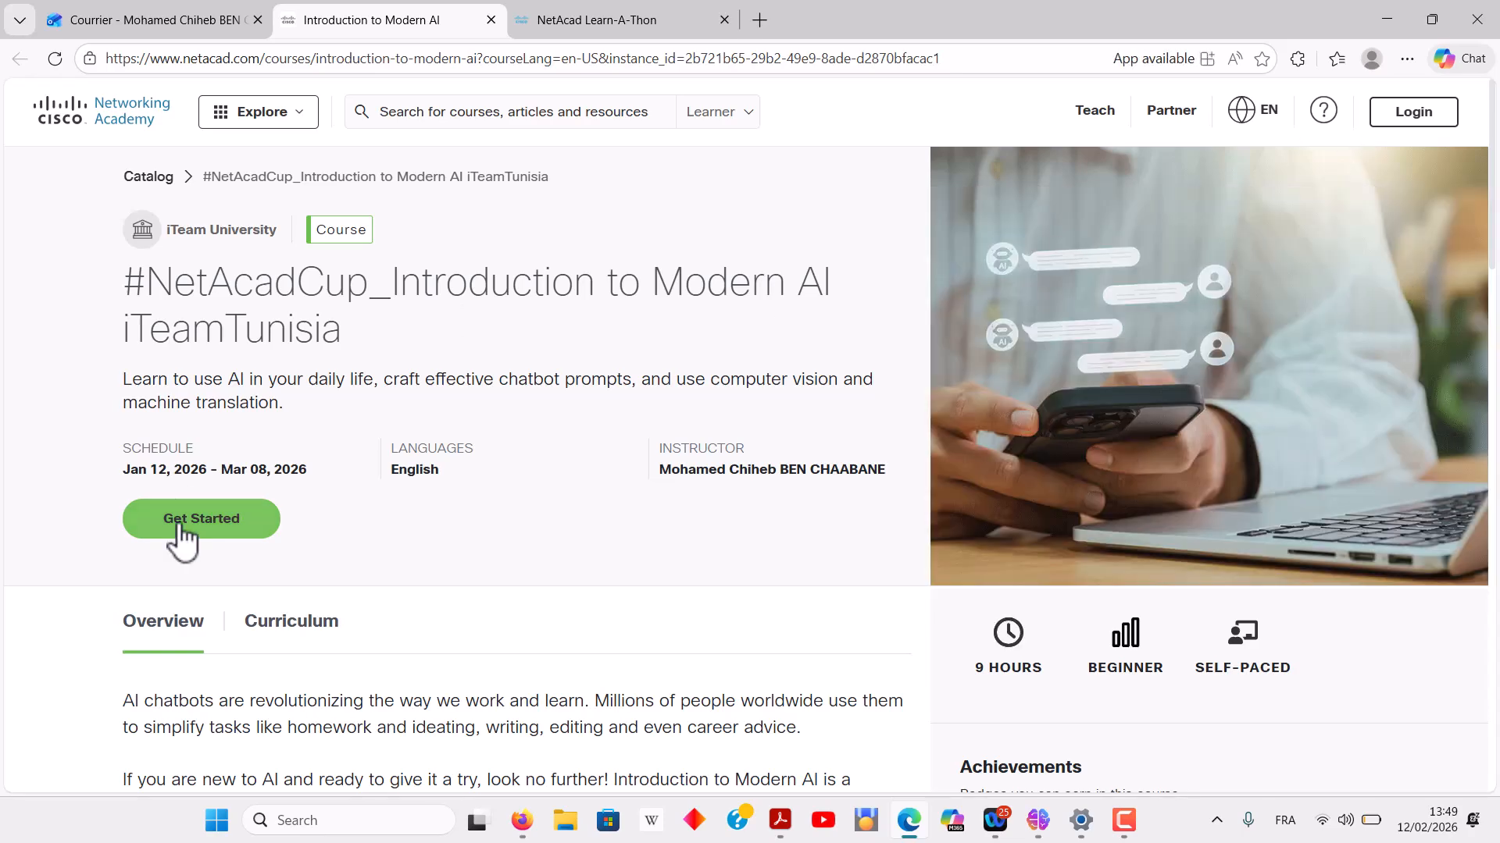
Step: Start logging in to Networking Academy and submit the invited account's university email address
left_click(1423, 117)
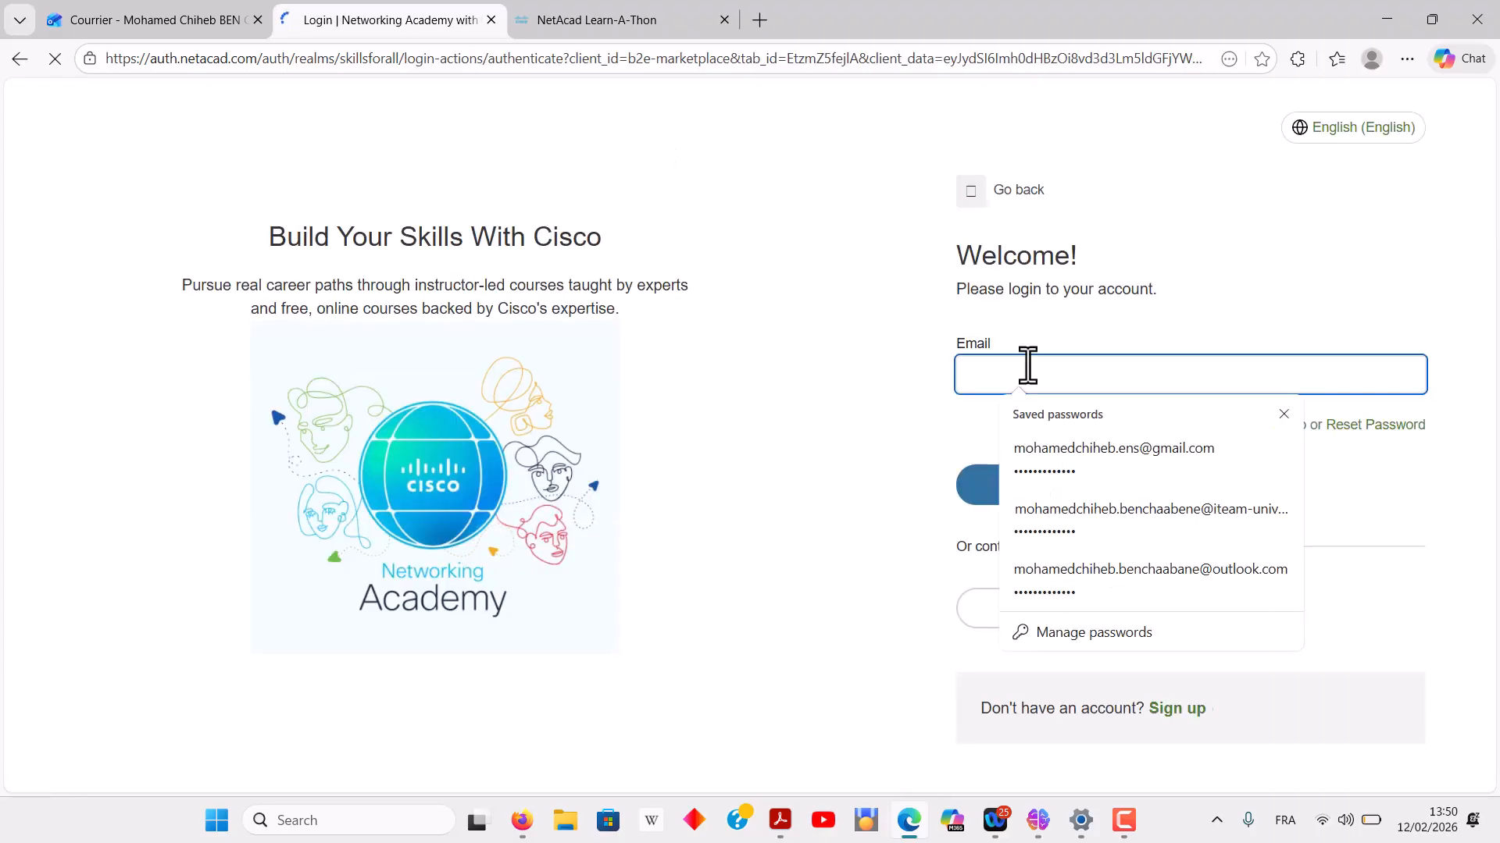
left_click(1101, 517)
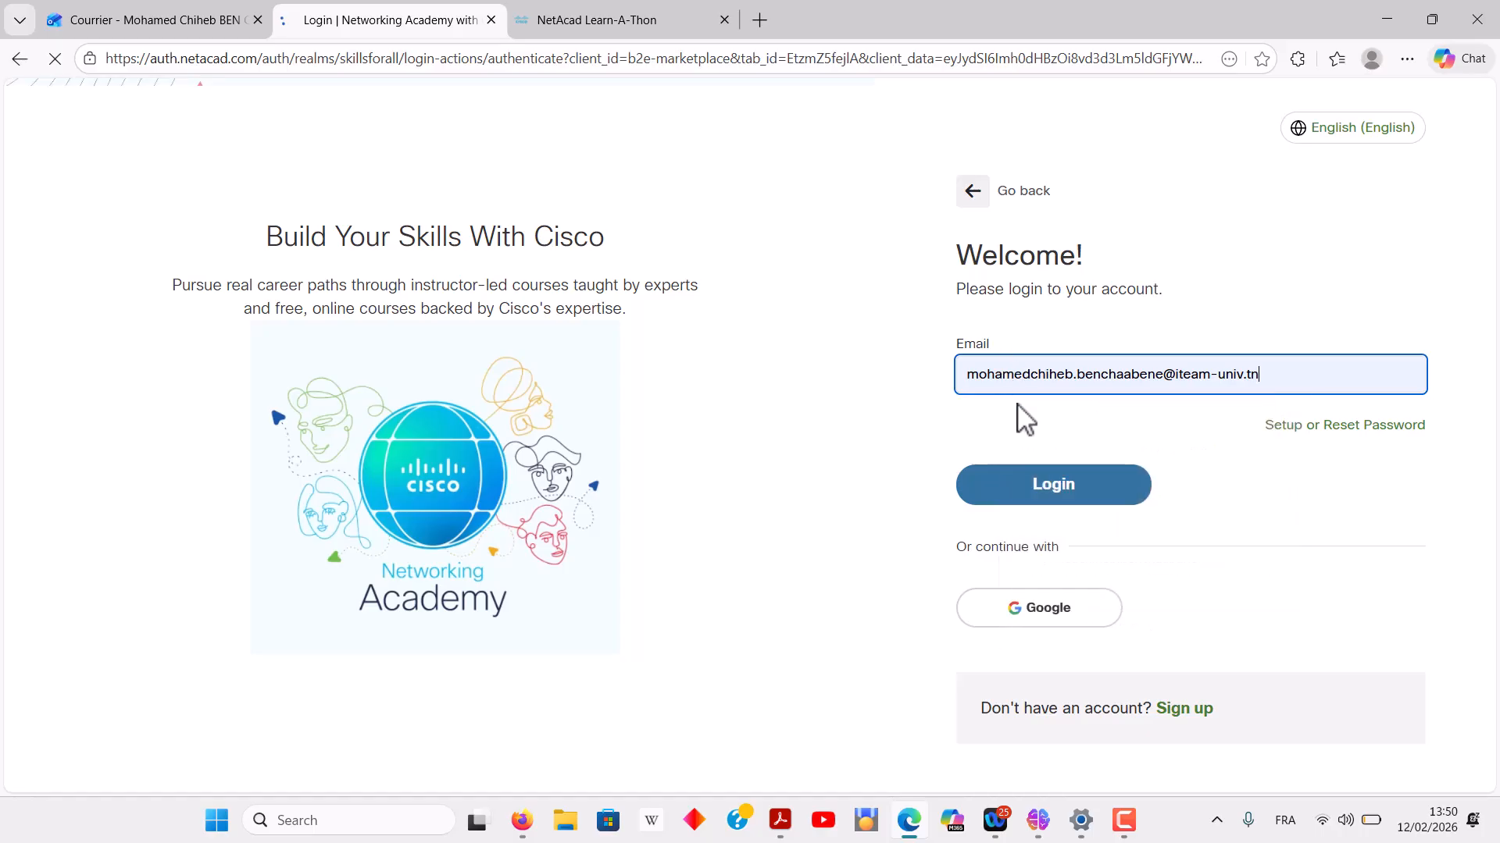
left_click(1002, 377)
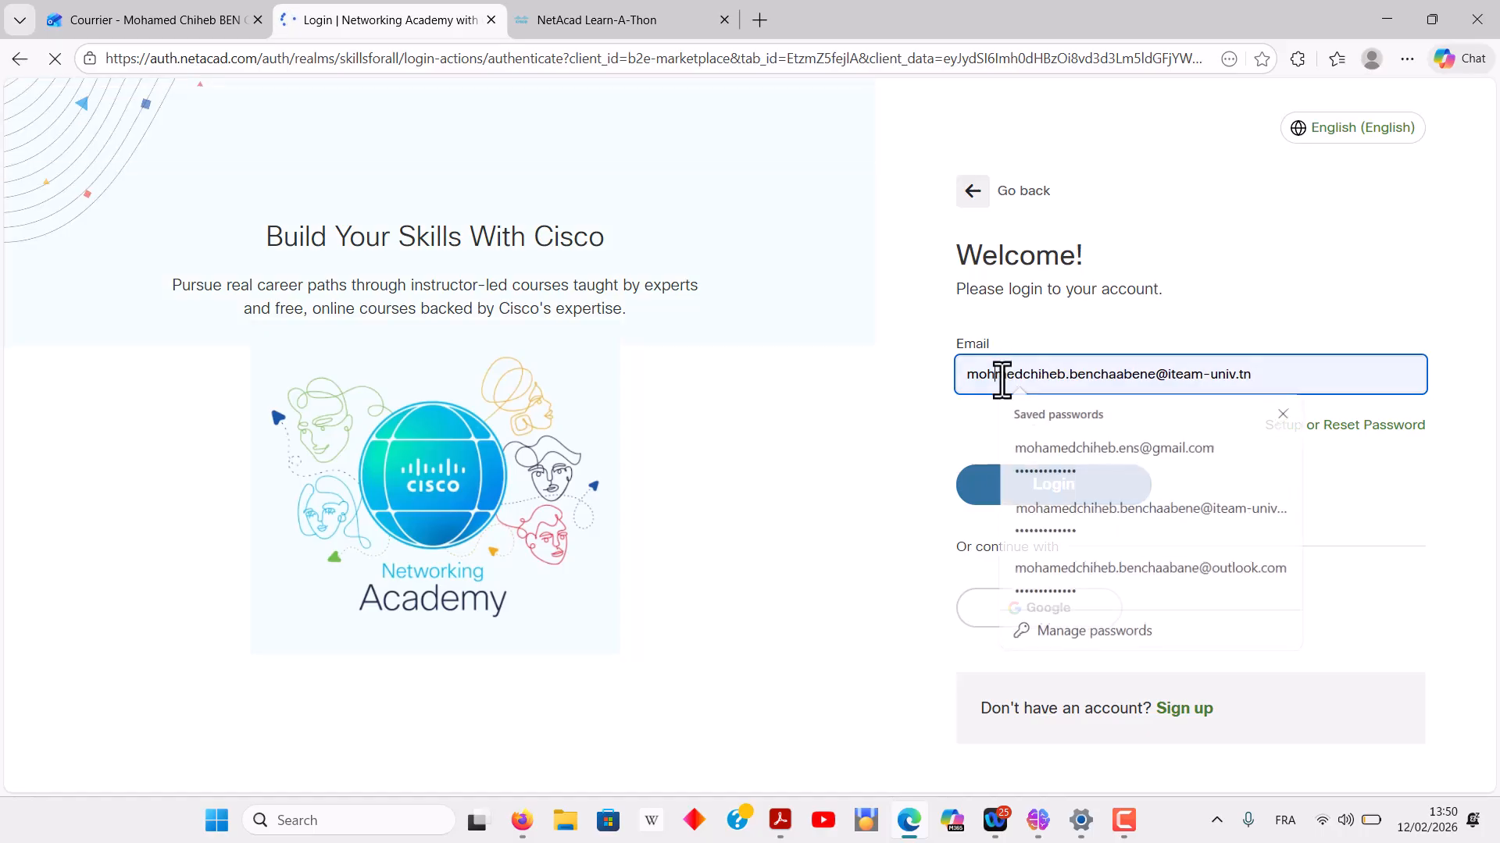
key("BackSpace")
key("BackSpace")
key("BackSpace")
key("BackSpace")
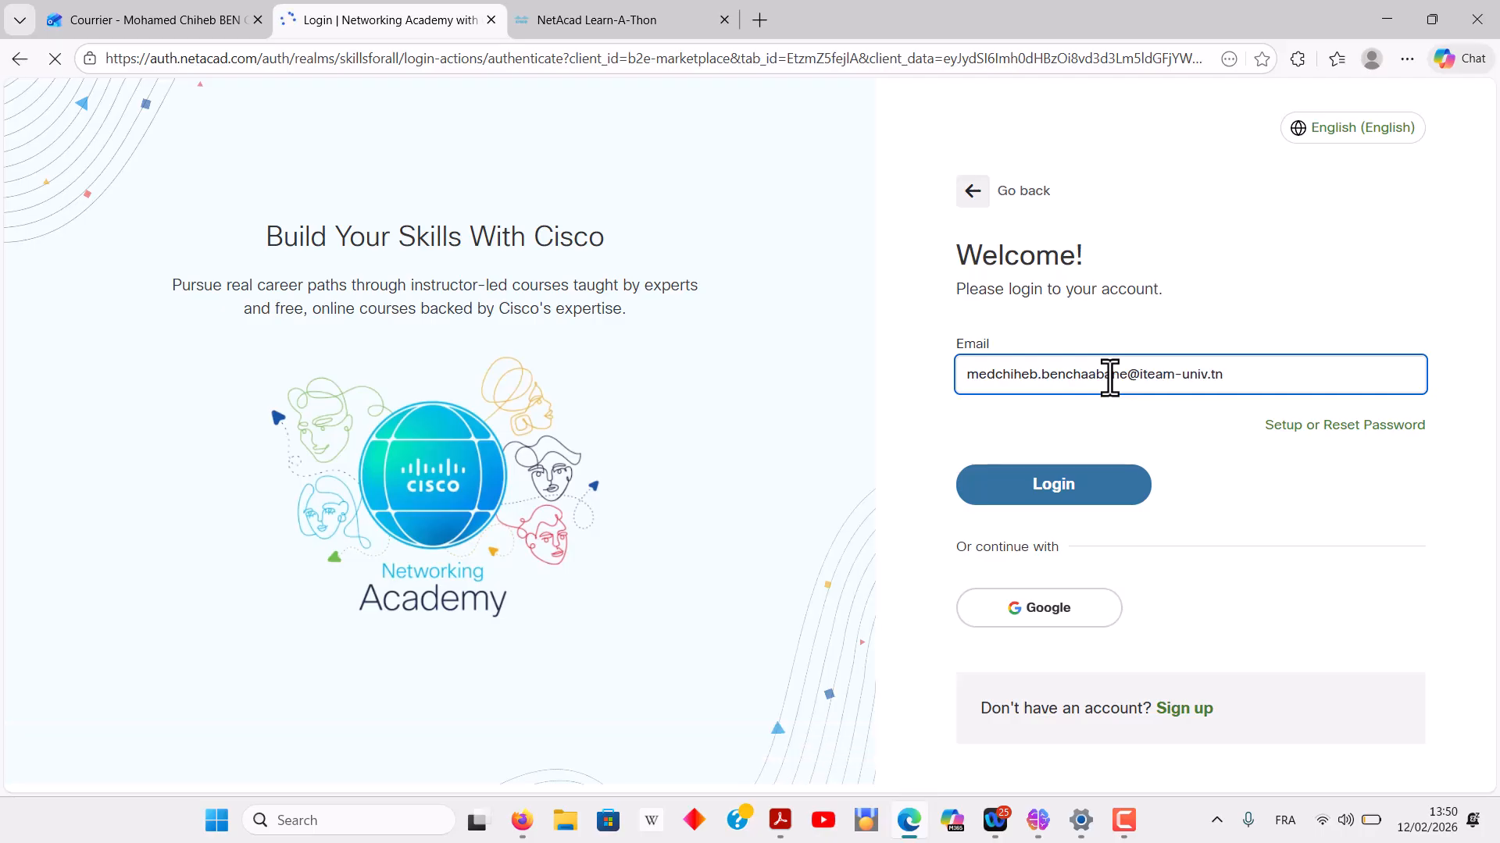
key("Return")
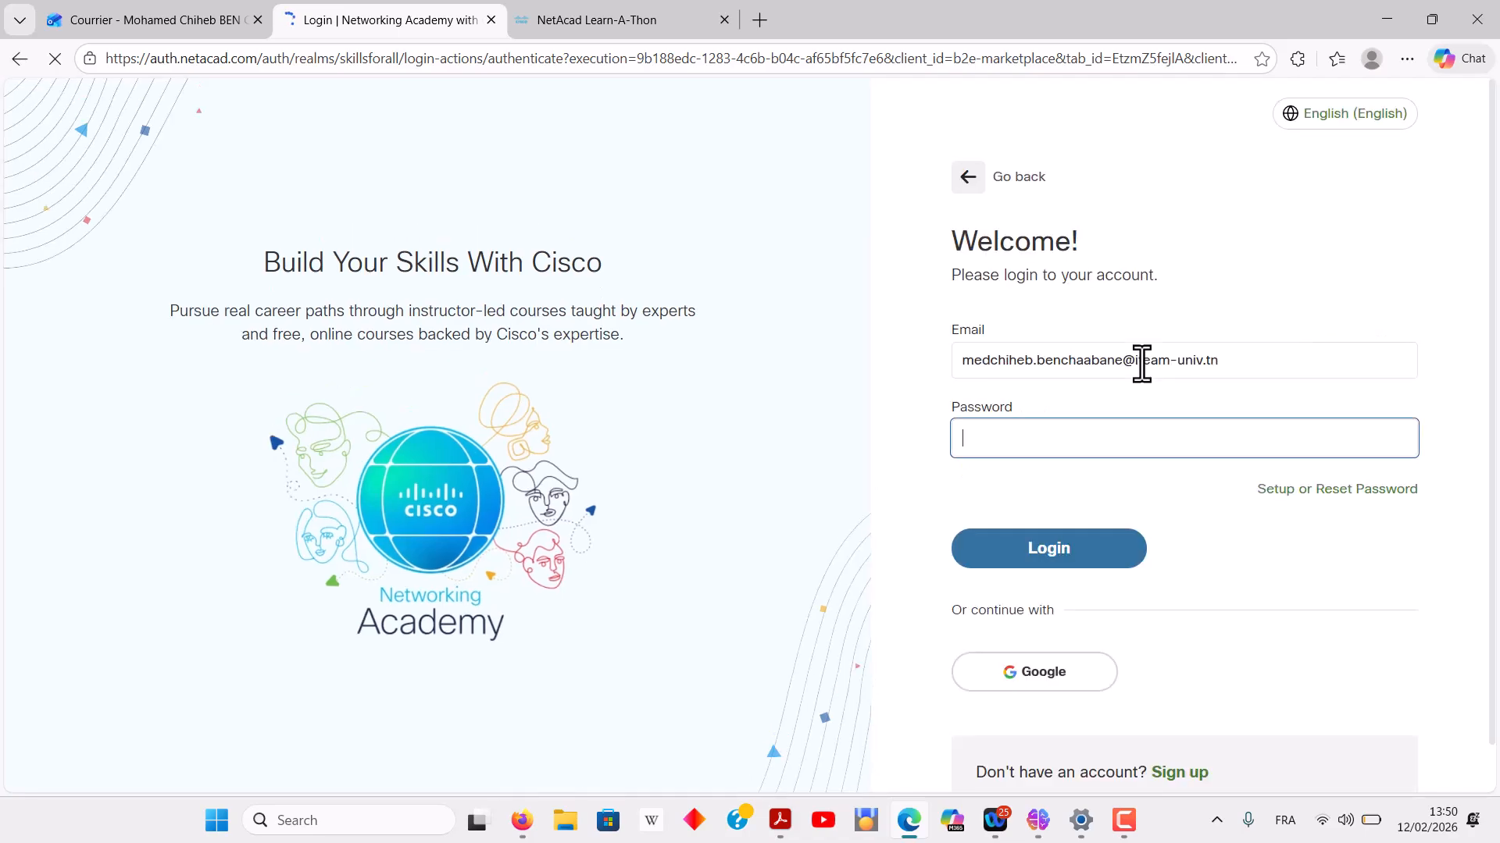
Step: Try to log in by entering the account password
left_click(1049, 440)
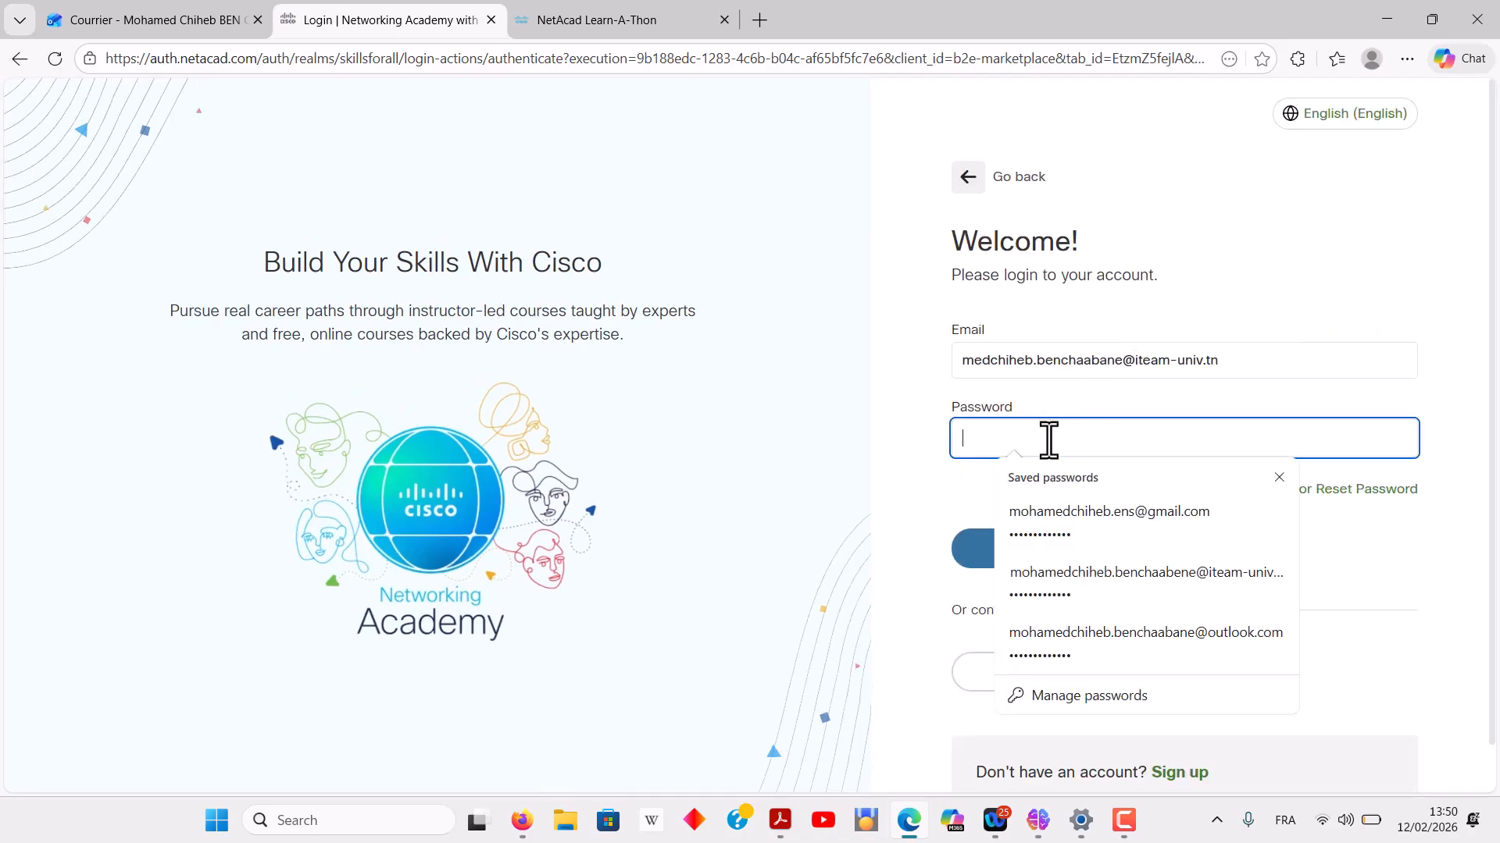
left_click(930, 452)
left_click(1008, 432)
type("••••••••••")
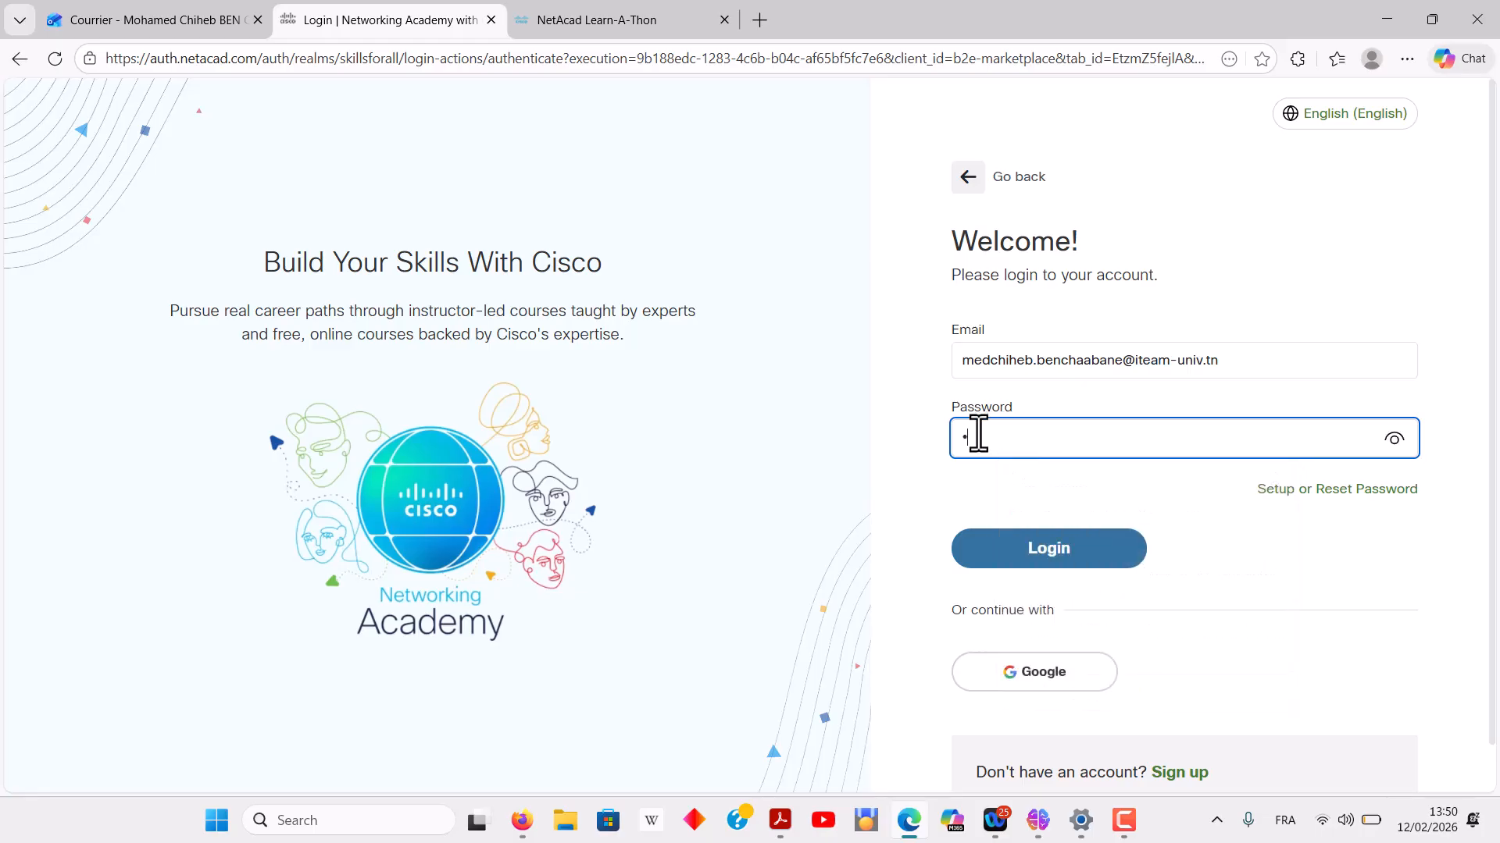
type("•••")
key("Return")
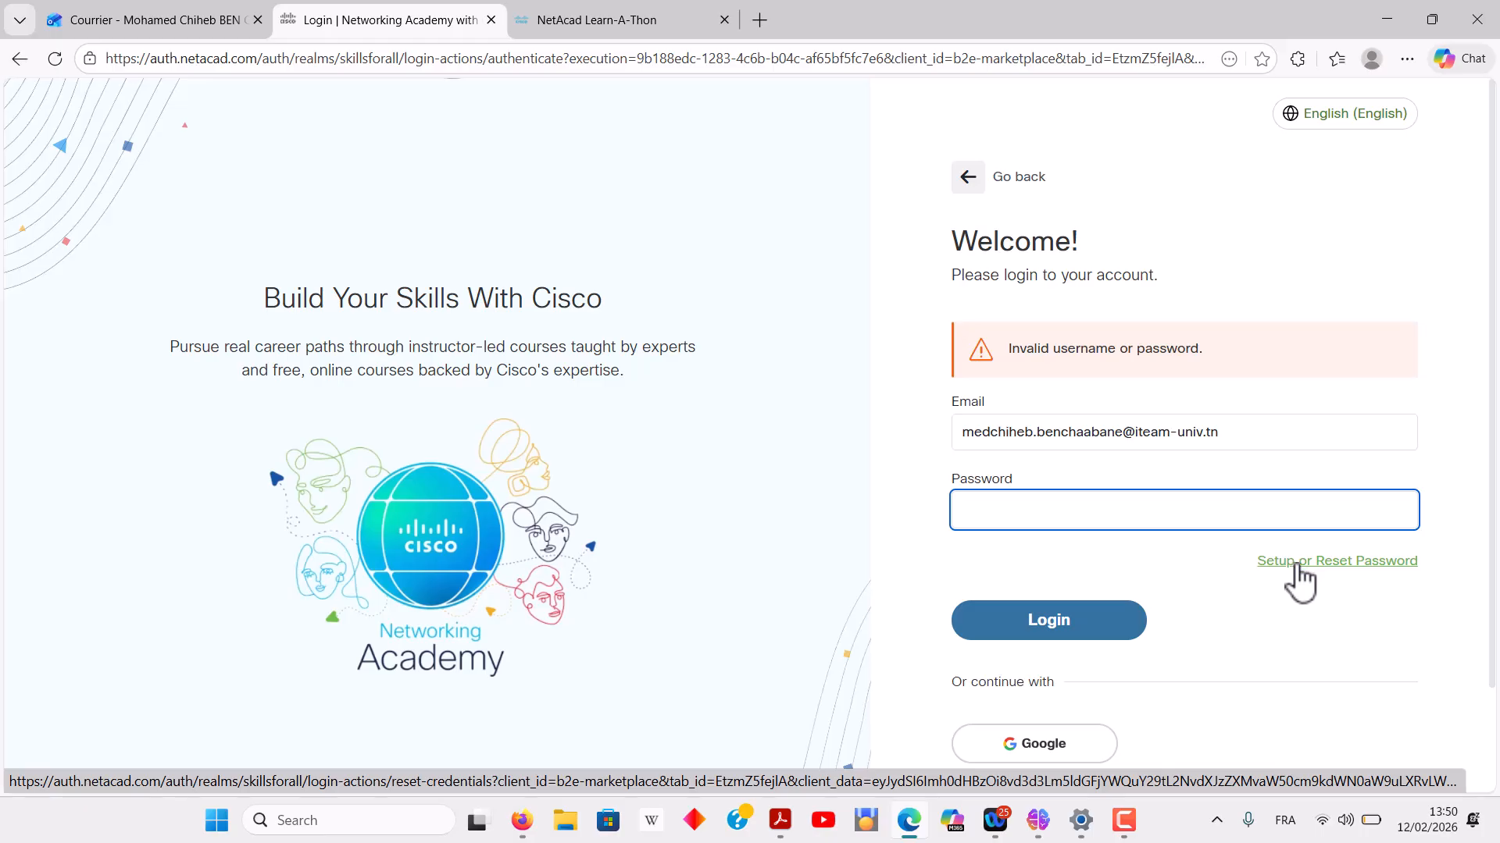
Step: Request password setup or reset instructions for the invited account's university email address
left_click(1299, 582)
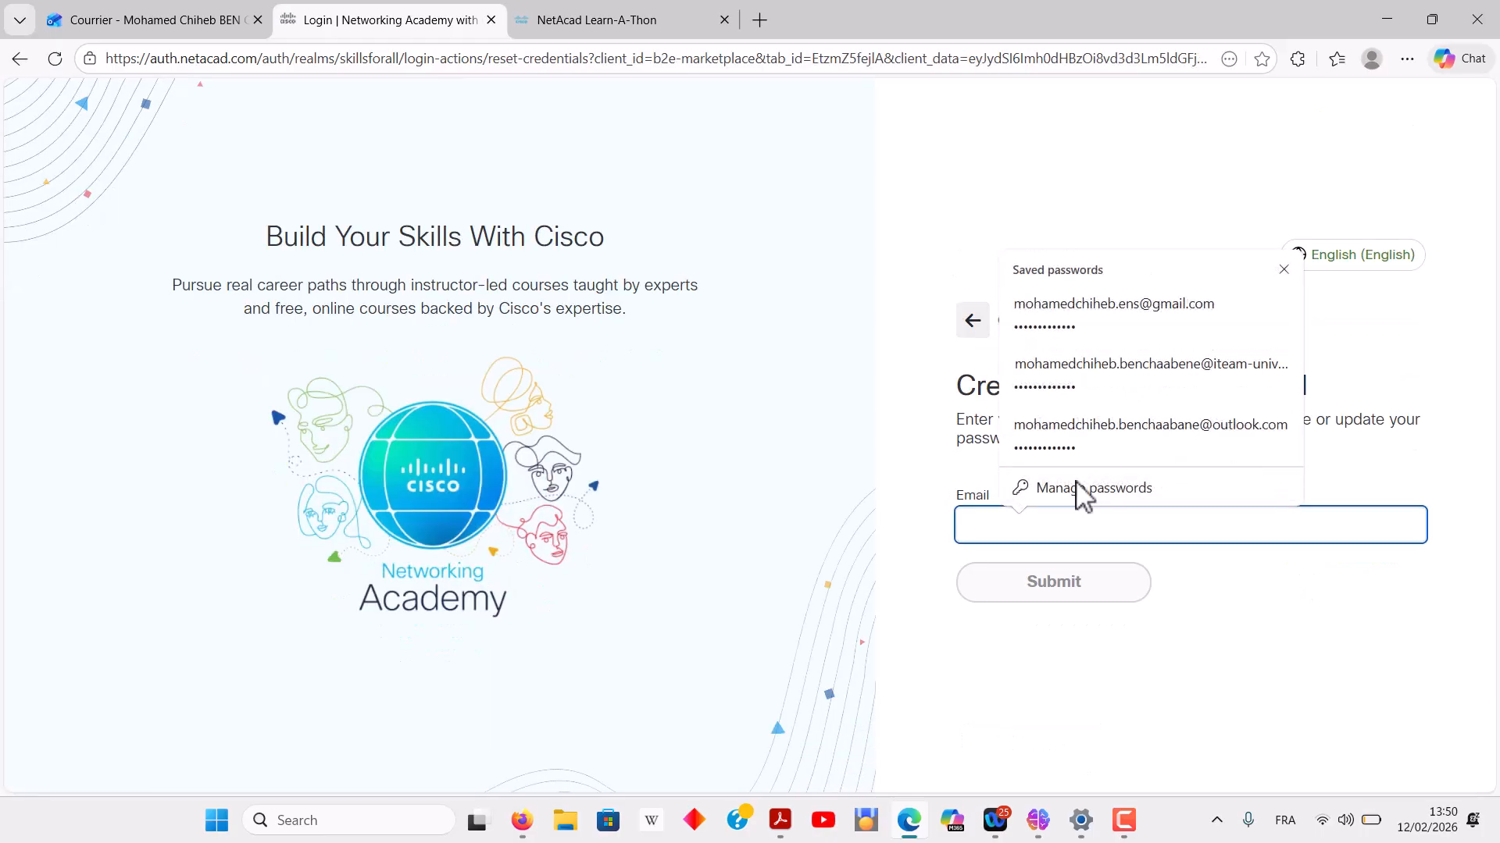
left_click(821, 473)
left_click(1006, 530)
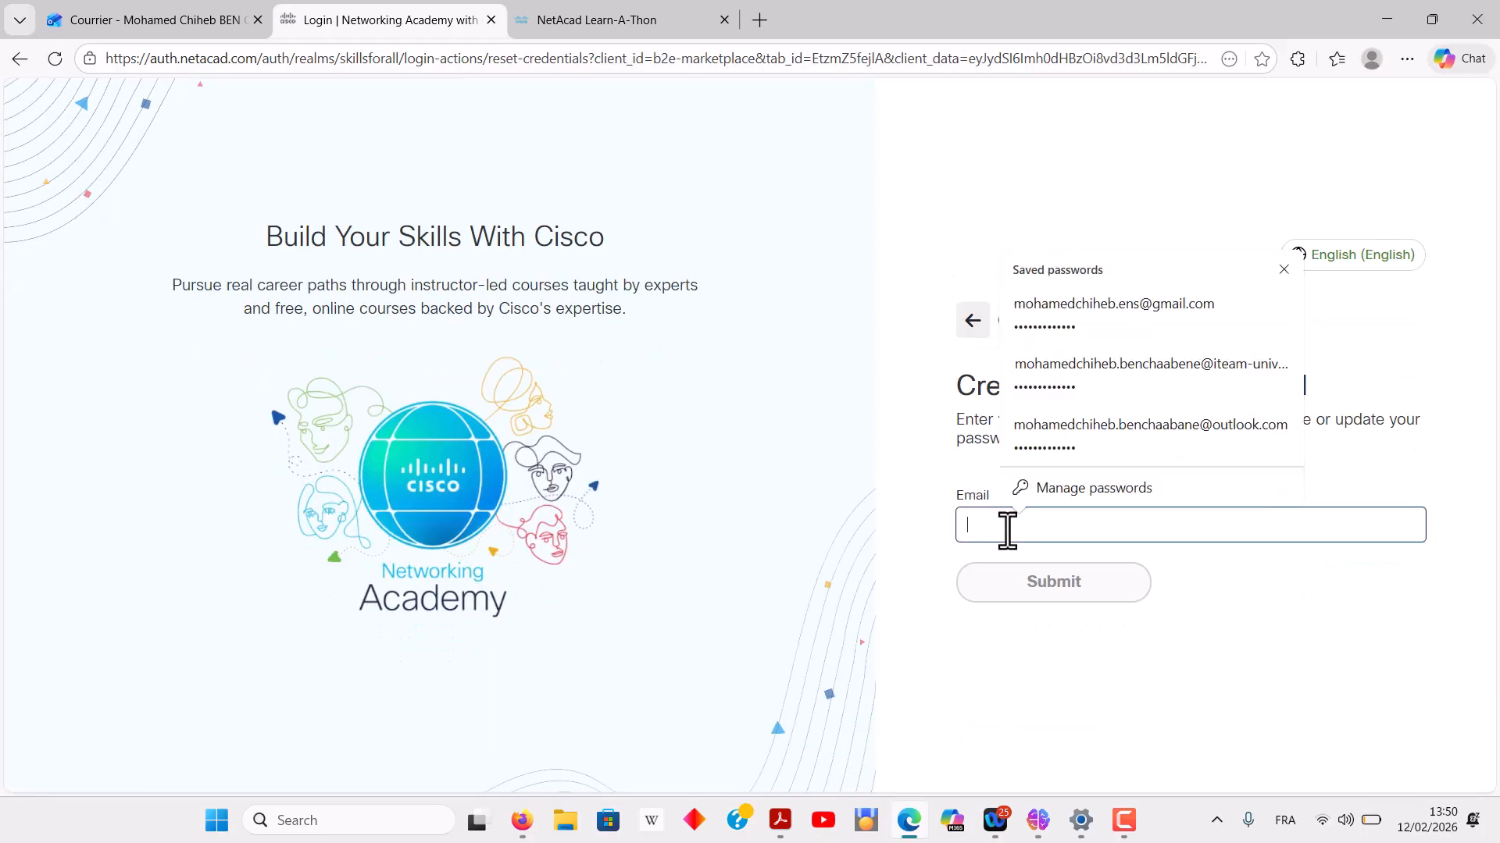
left_click(1132, 373)
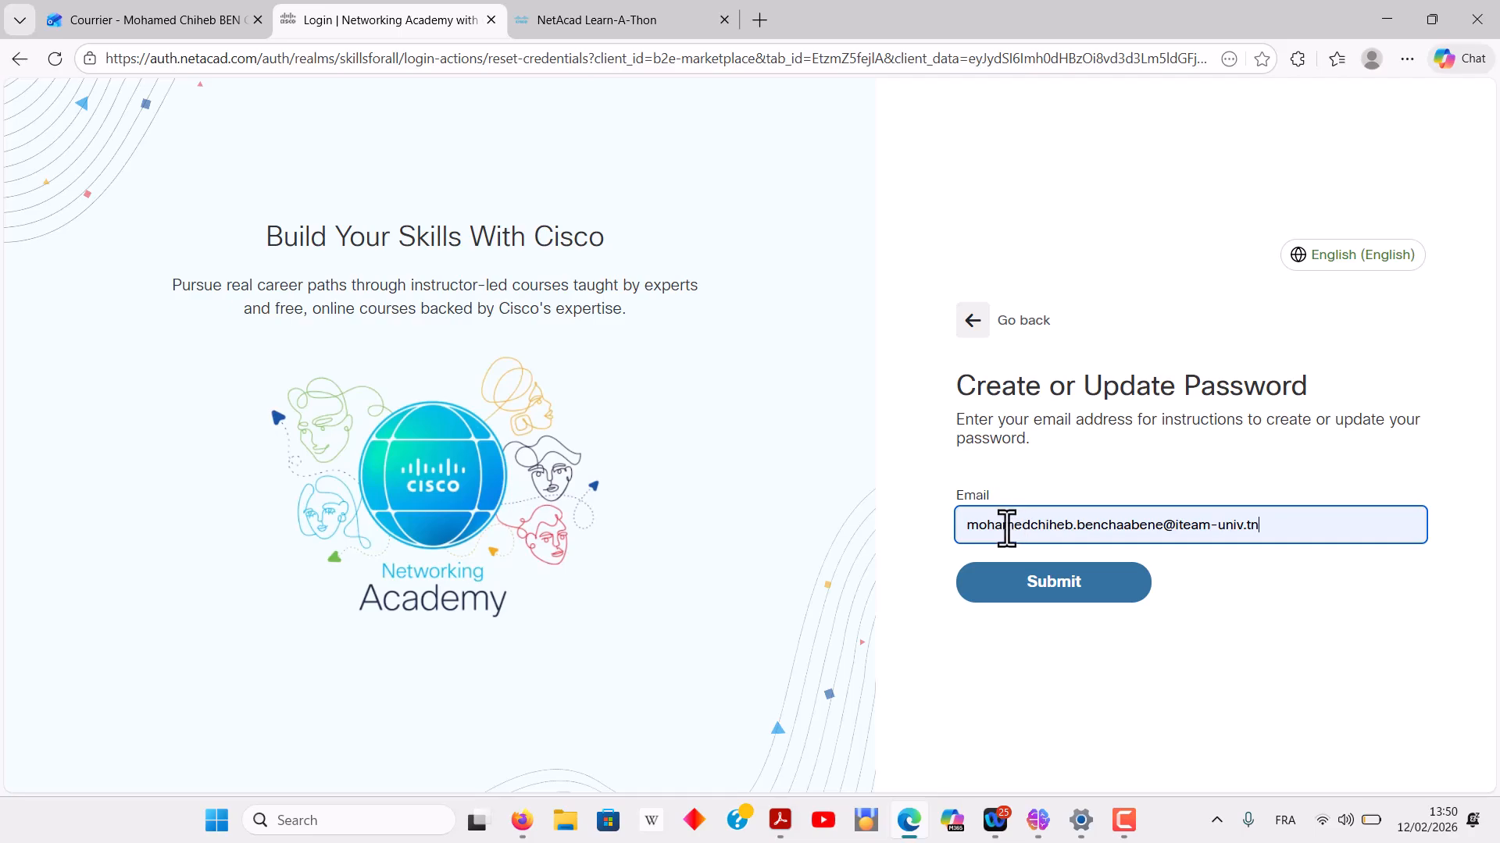
left_click_drag(977, 529, 1012, 530)
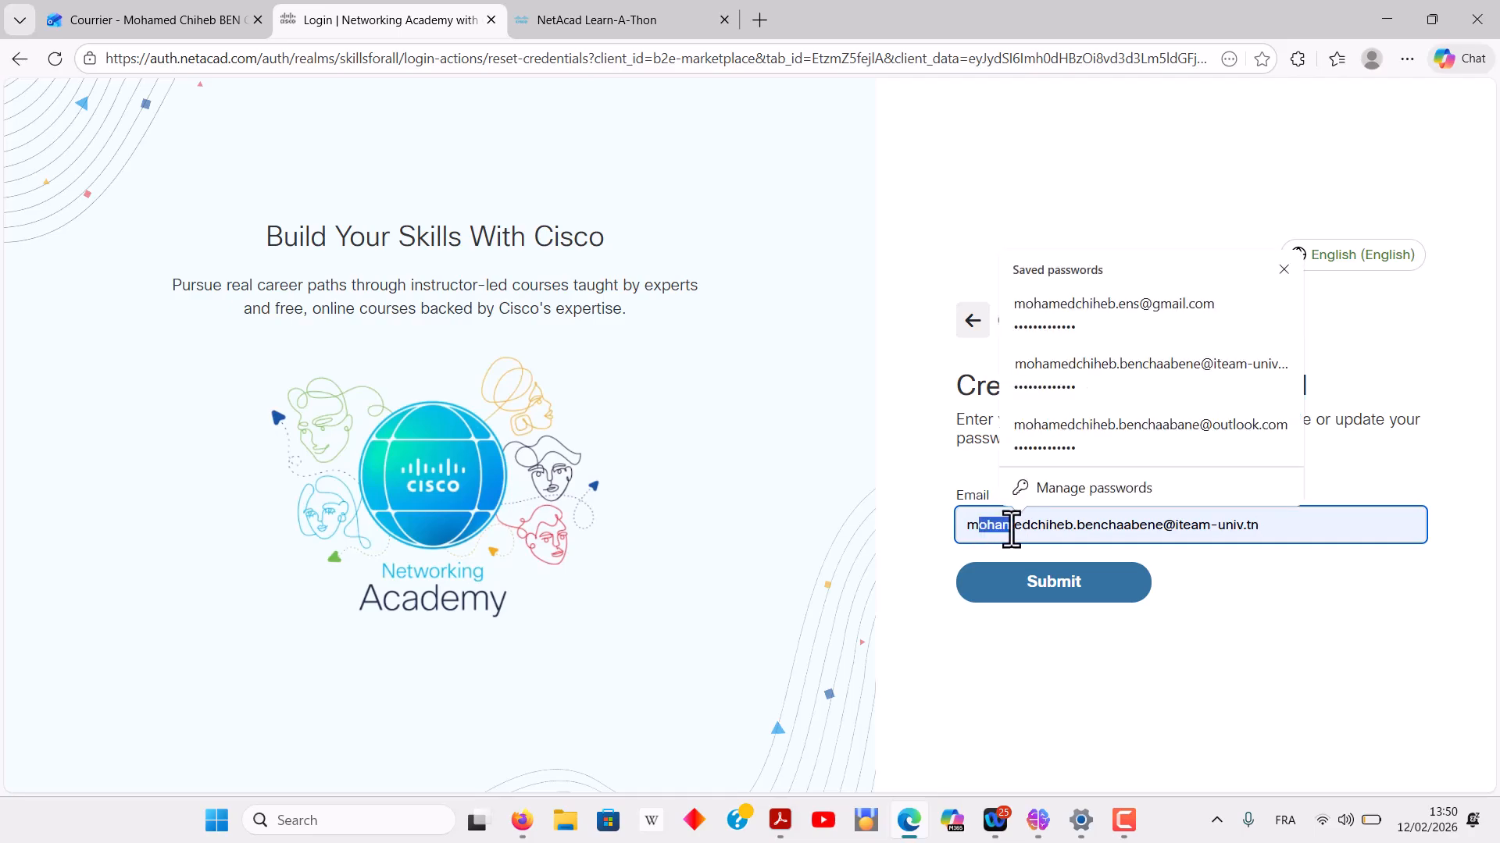
key("BackSpace")
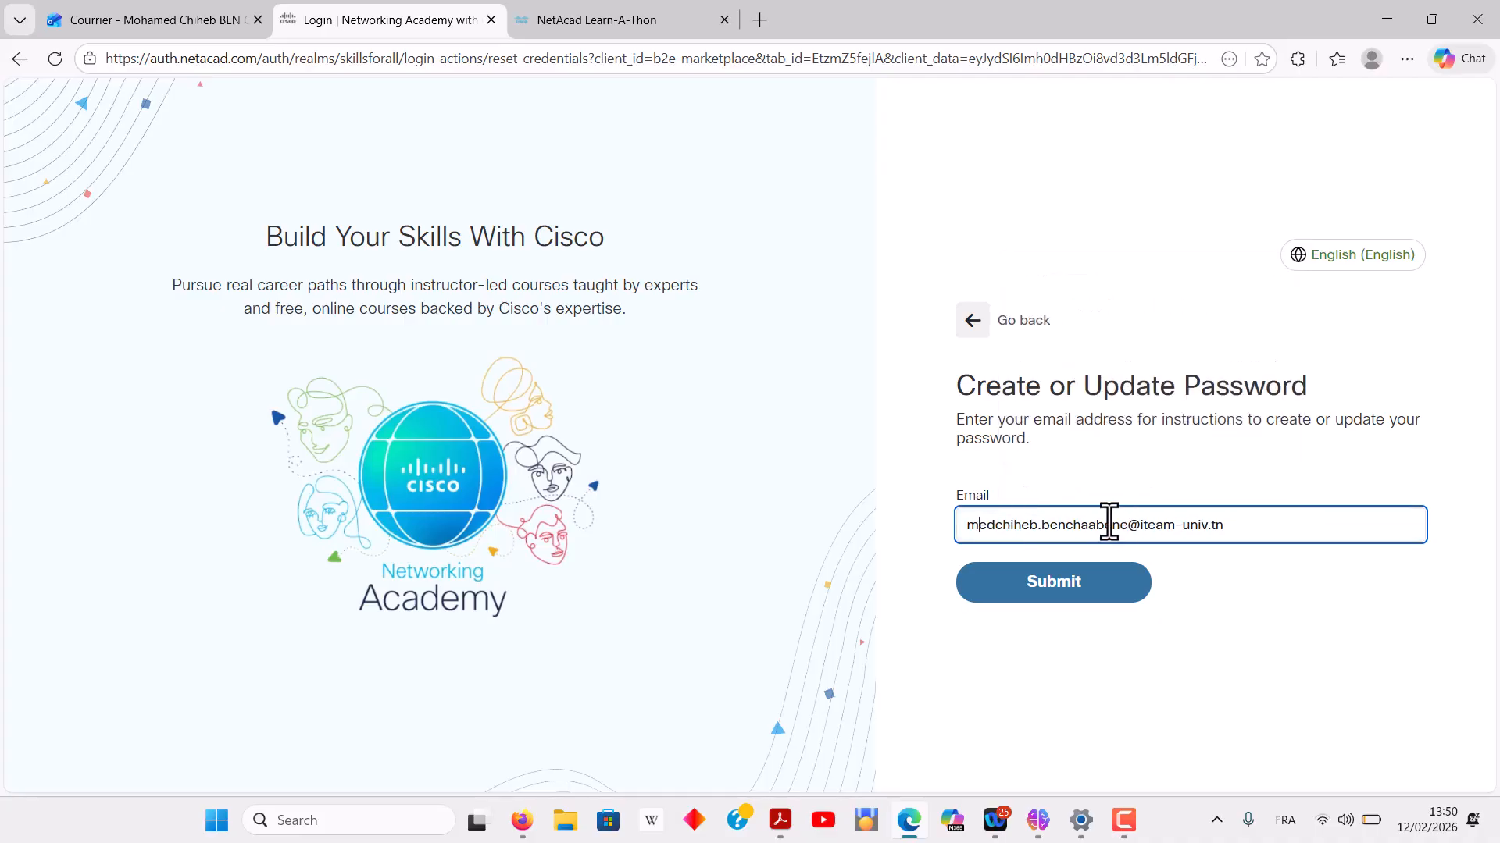
key("BackSpace")
type("a")
key("Return")
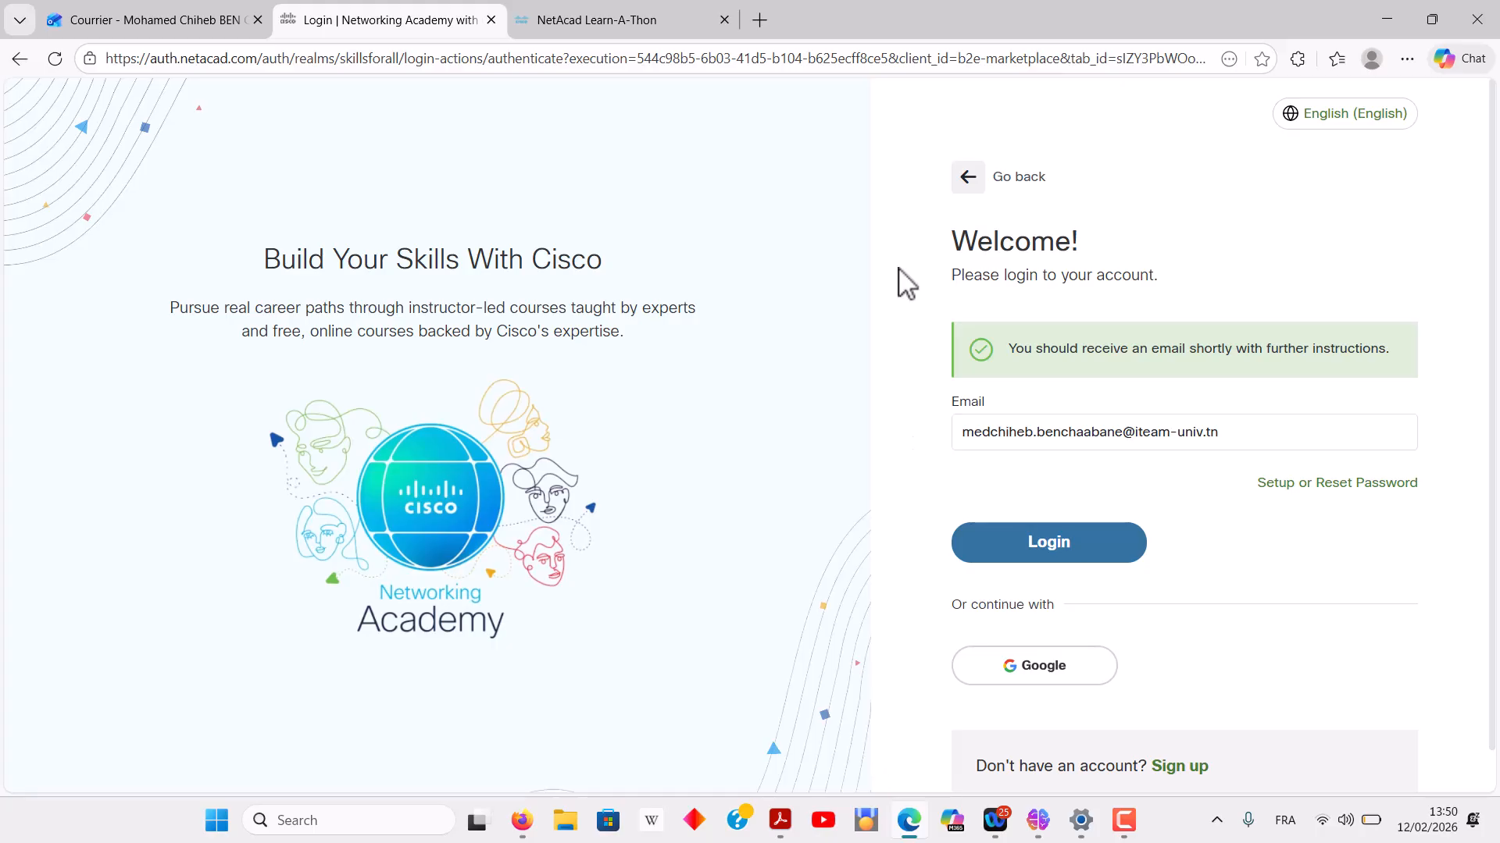
Step: Return to the Outlook inbox, open the NetAcad password instructions email and follow its Set Password link
left_click(156, 20)
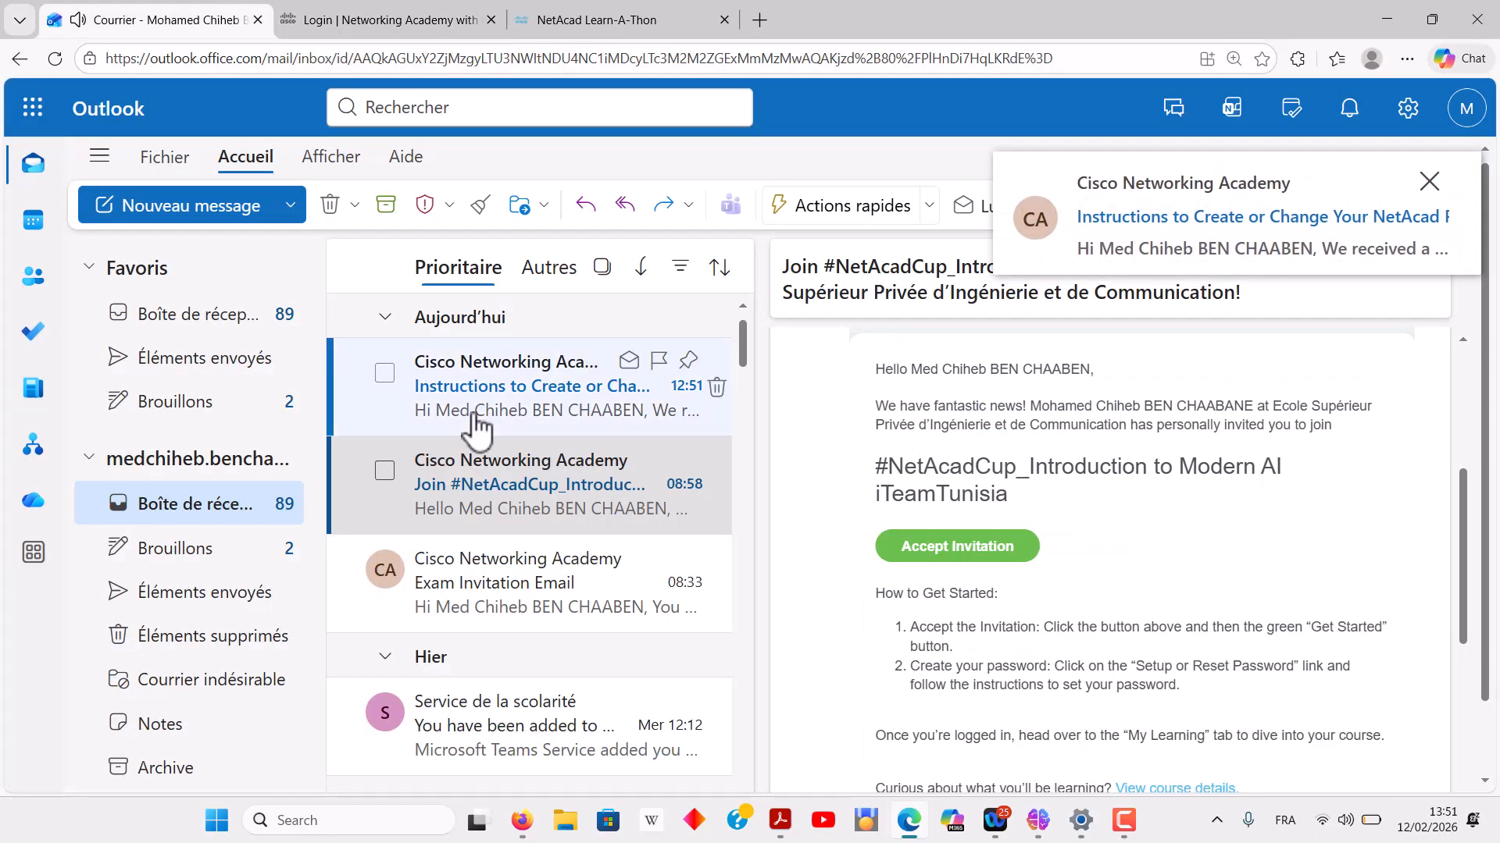
left_click(521, 395)
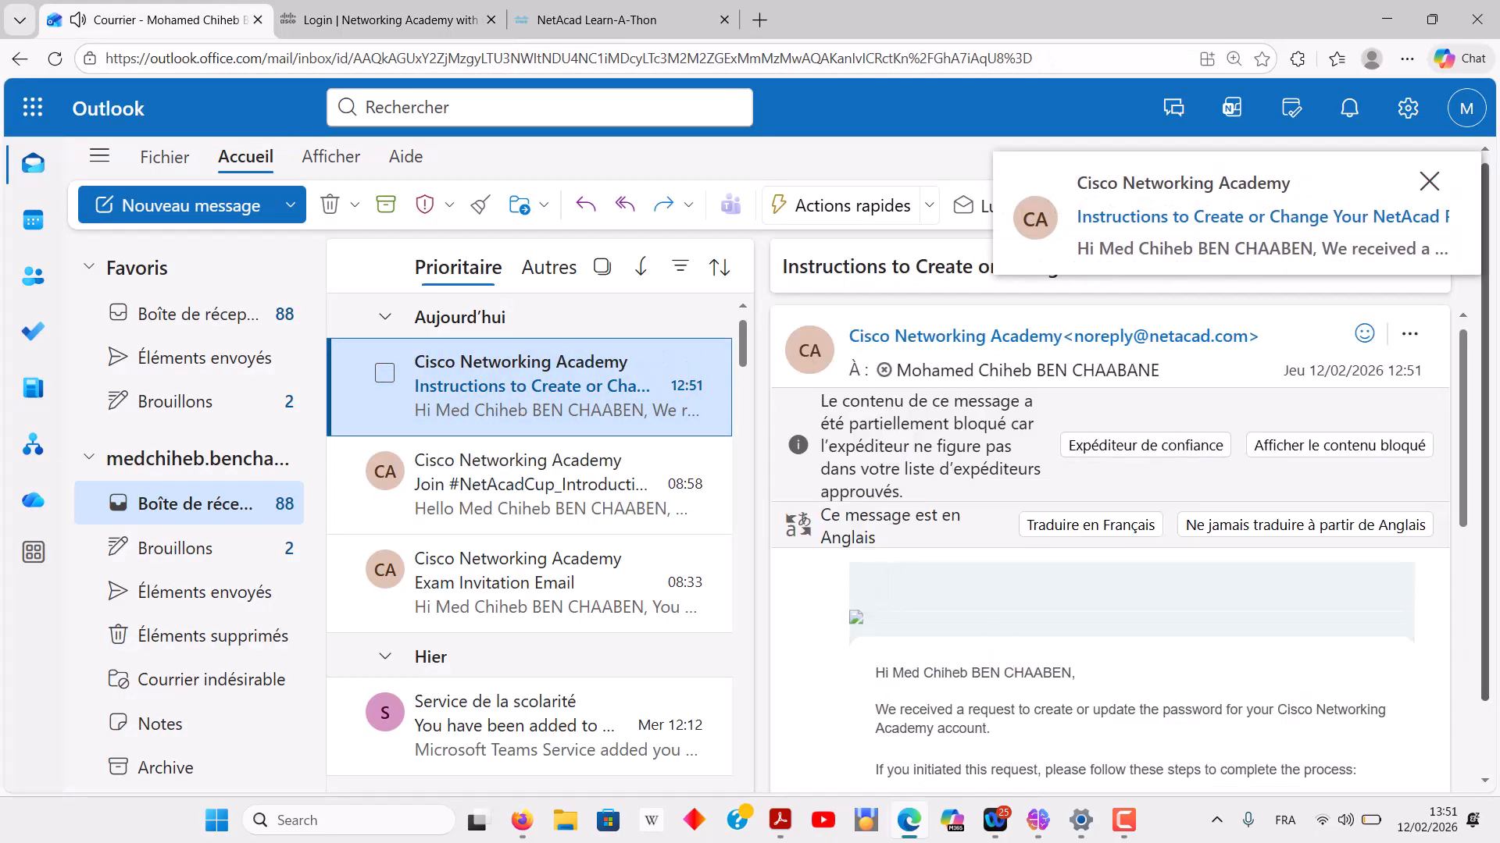
left_click_drag(1472, 367, 1473, 495)
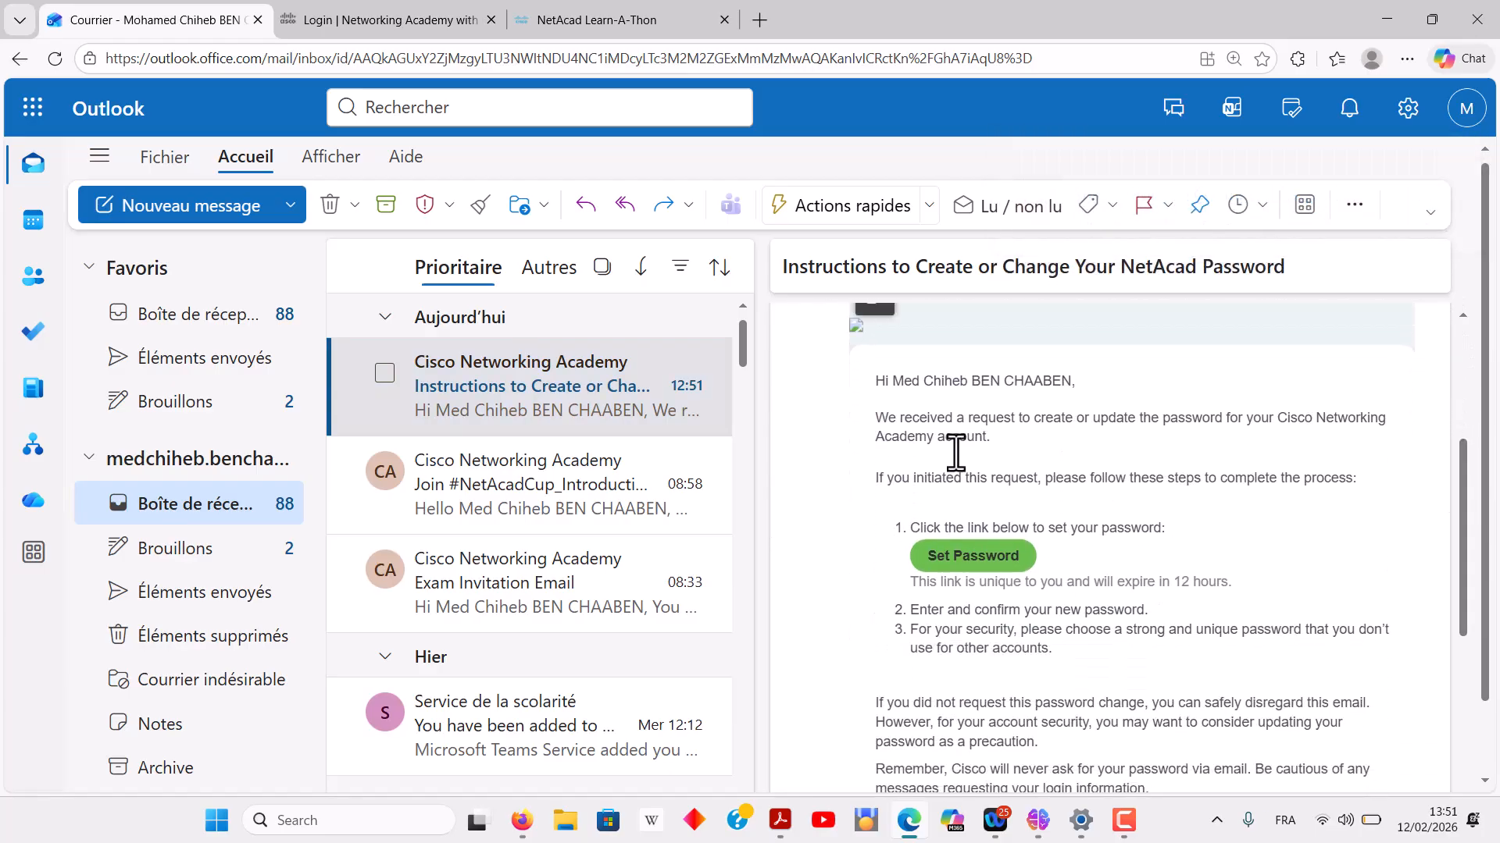
left_click(976, 559)
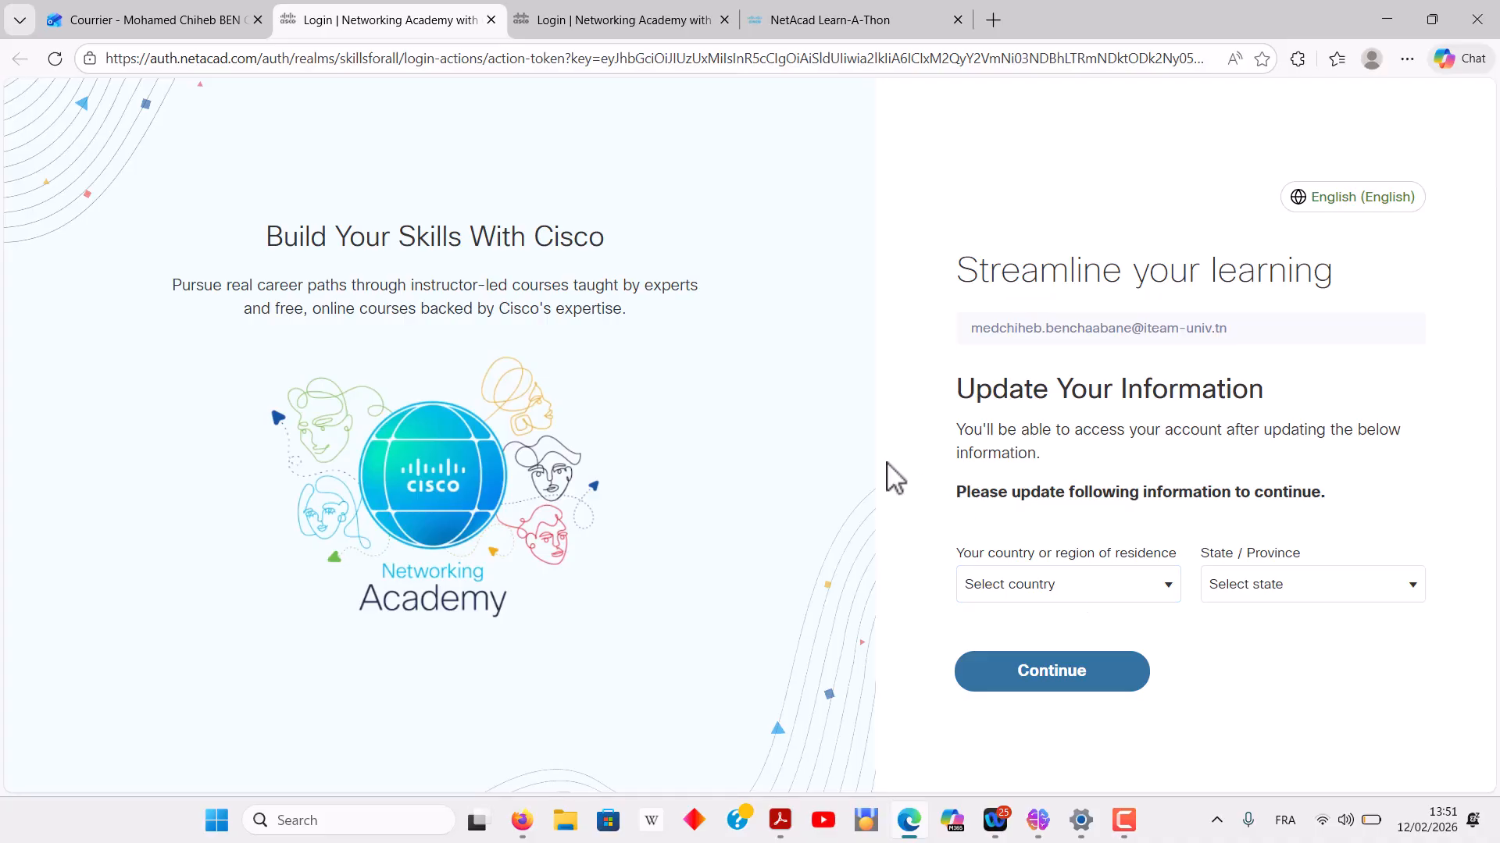
Step: Set the country of residence to Tunisia and the state to Tunis, dismiss the low-battery notice and continue
left_click(1063, 599)
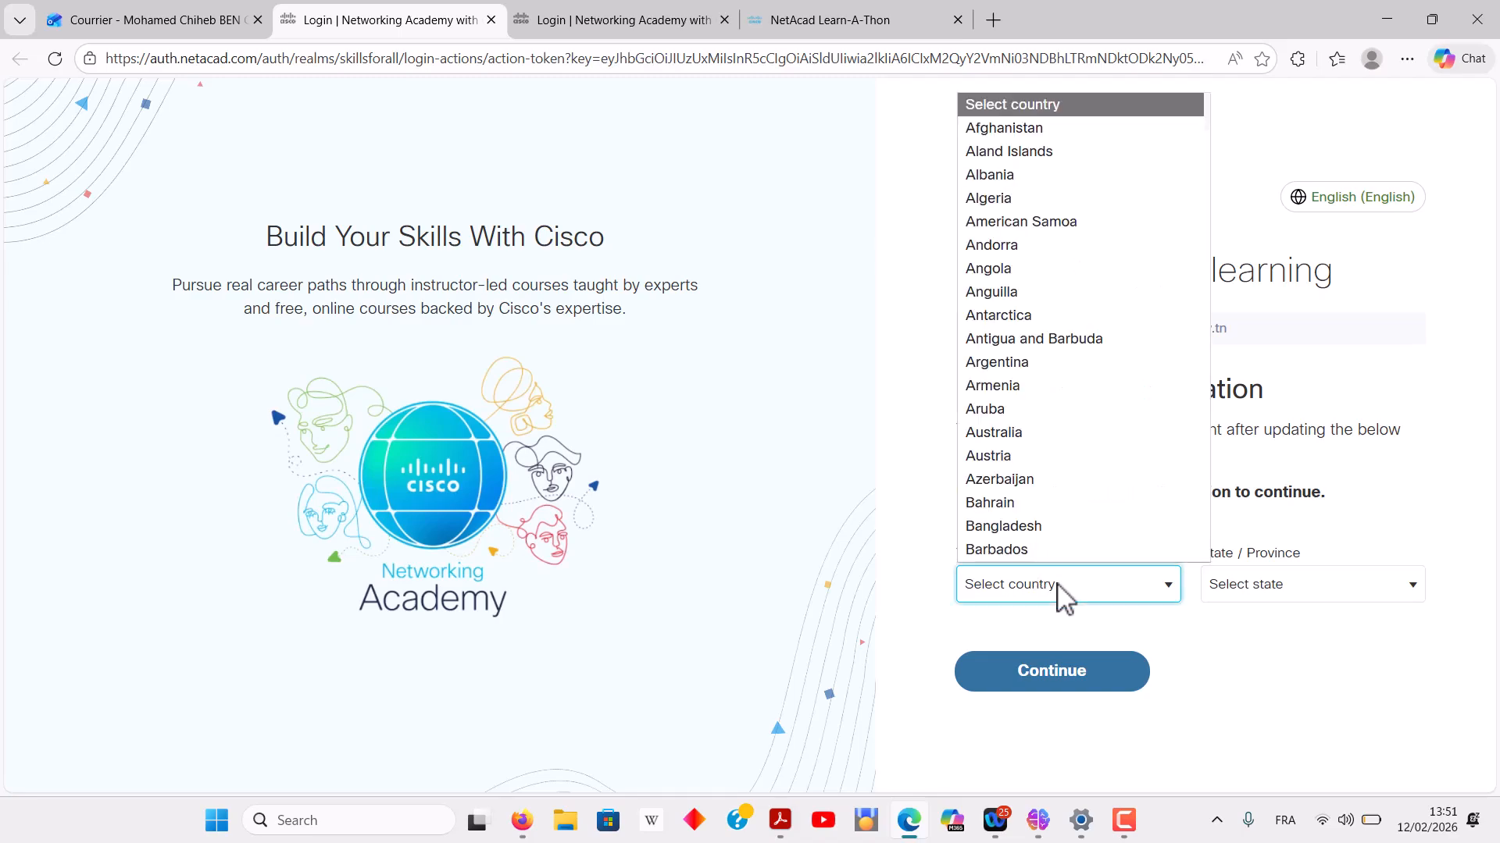
type("tu")
key("Return")
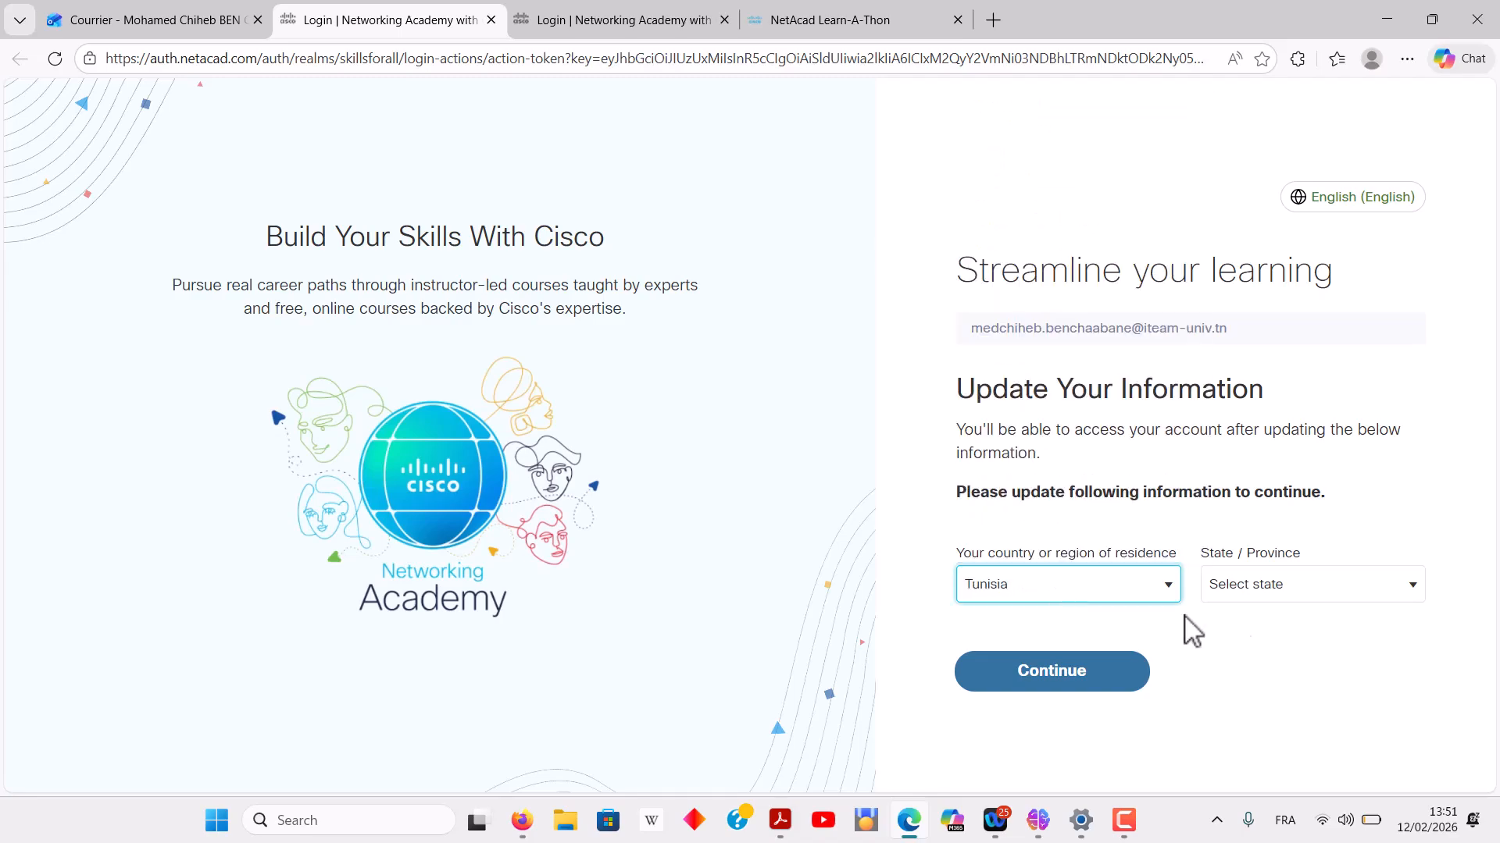
left_click(1285, 603)
type("tu")
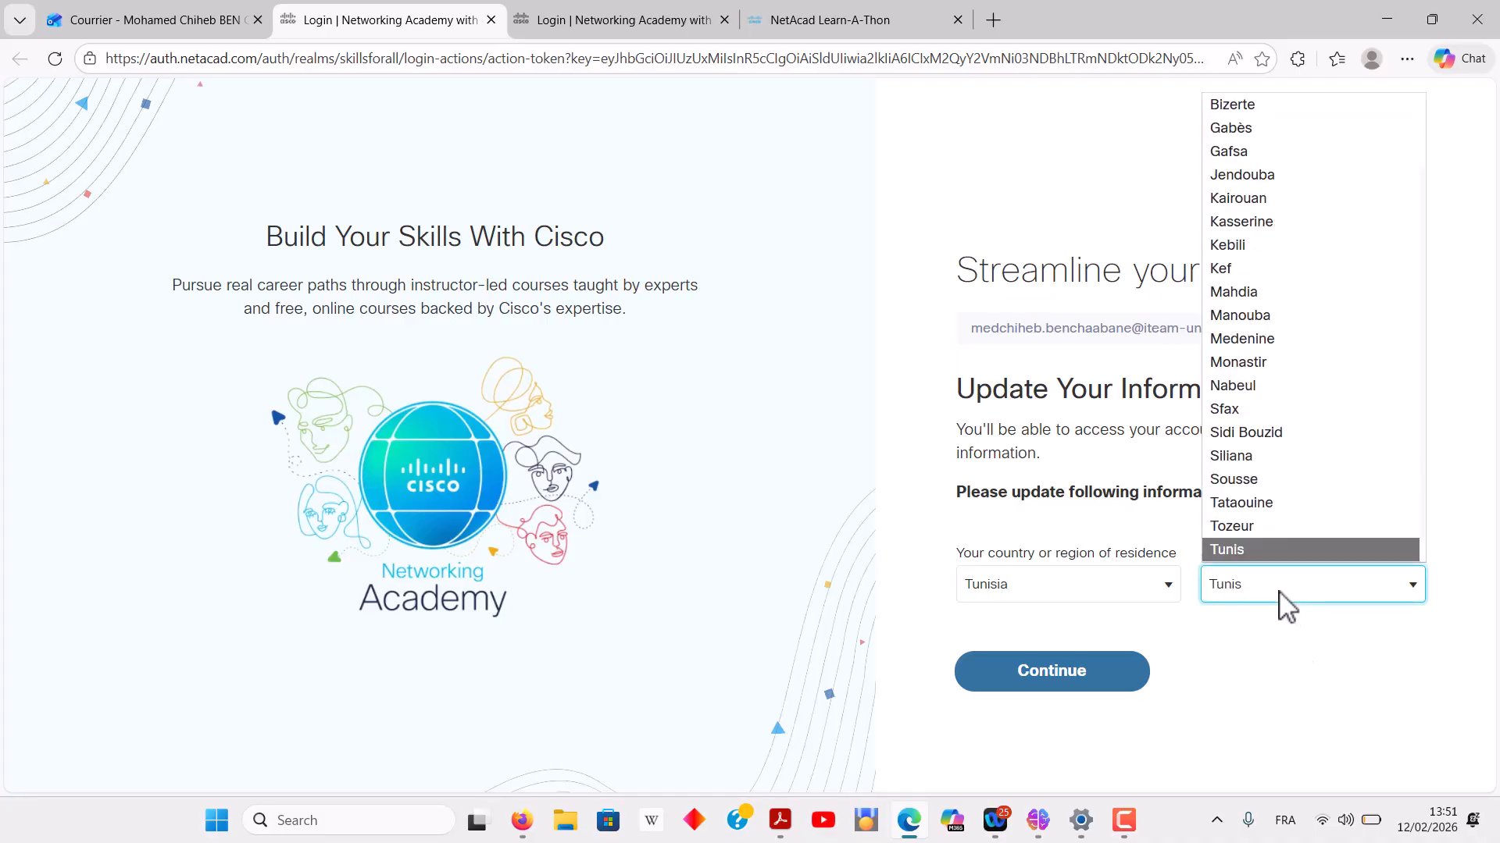
key("Return")
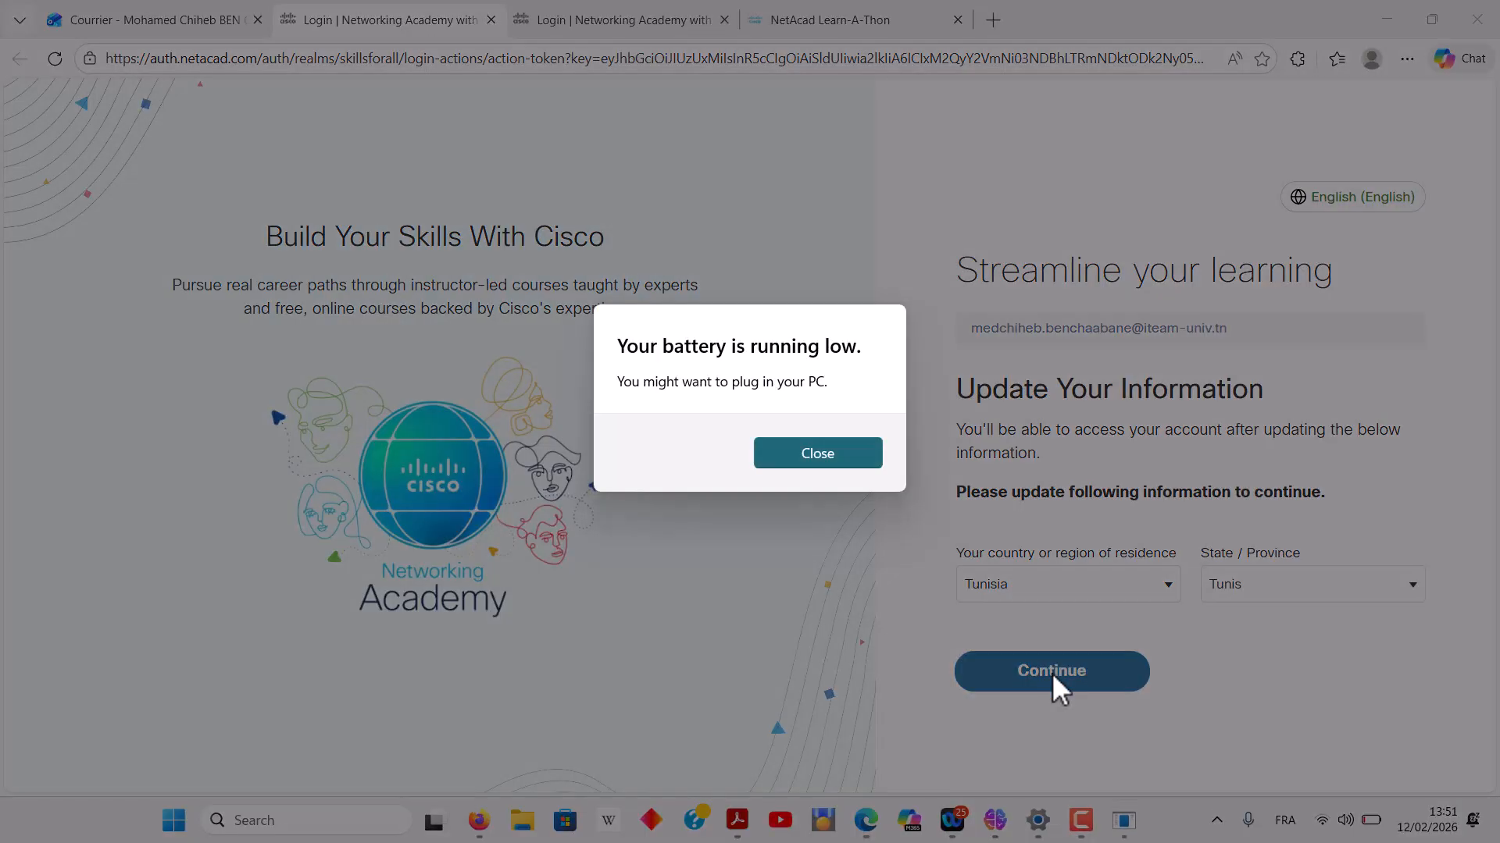
left_click(804, 460)
left_click(1049, 695)
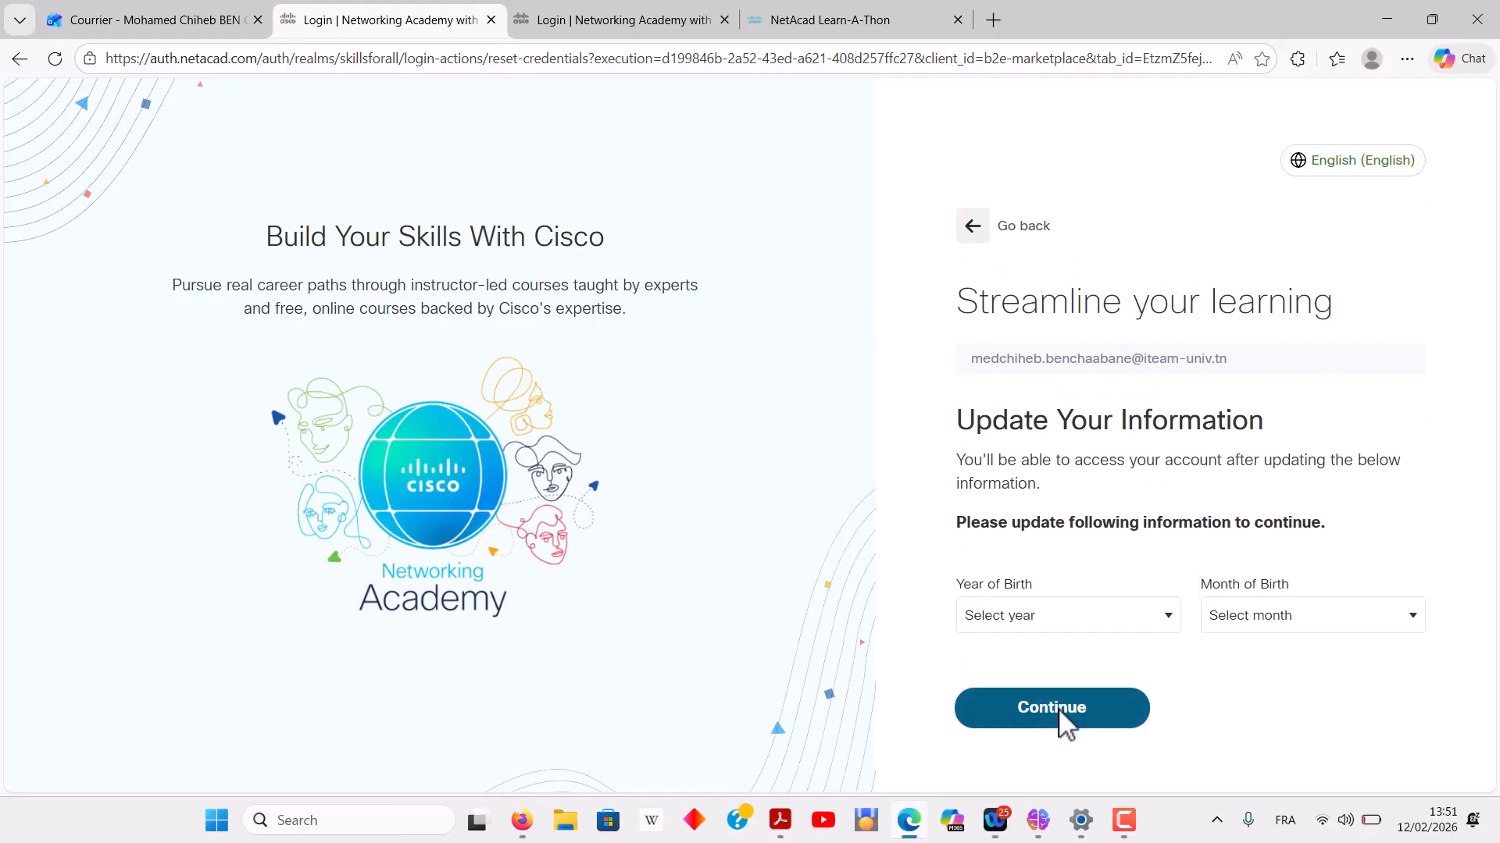
Step: Choose the account holder's year and month of birth and continue to the password setup
left_click(1047, 625)
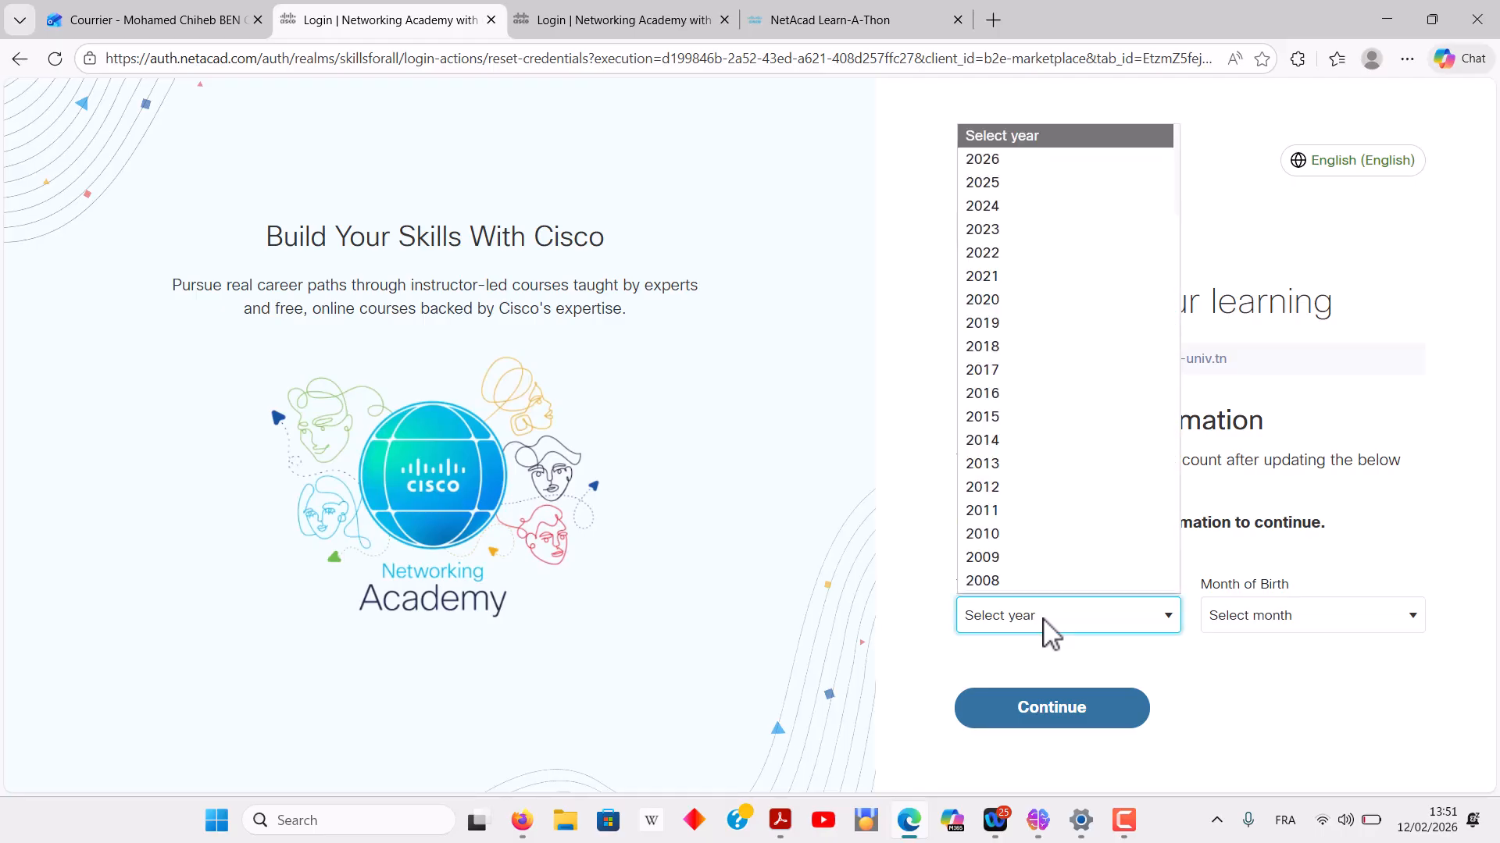
type("1983")
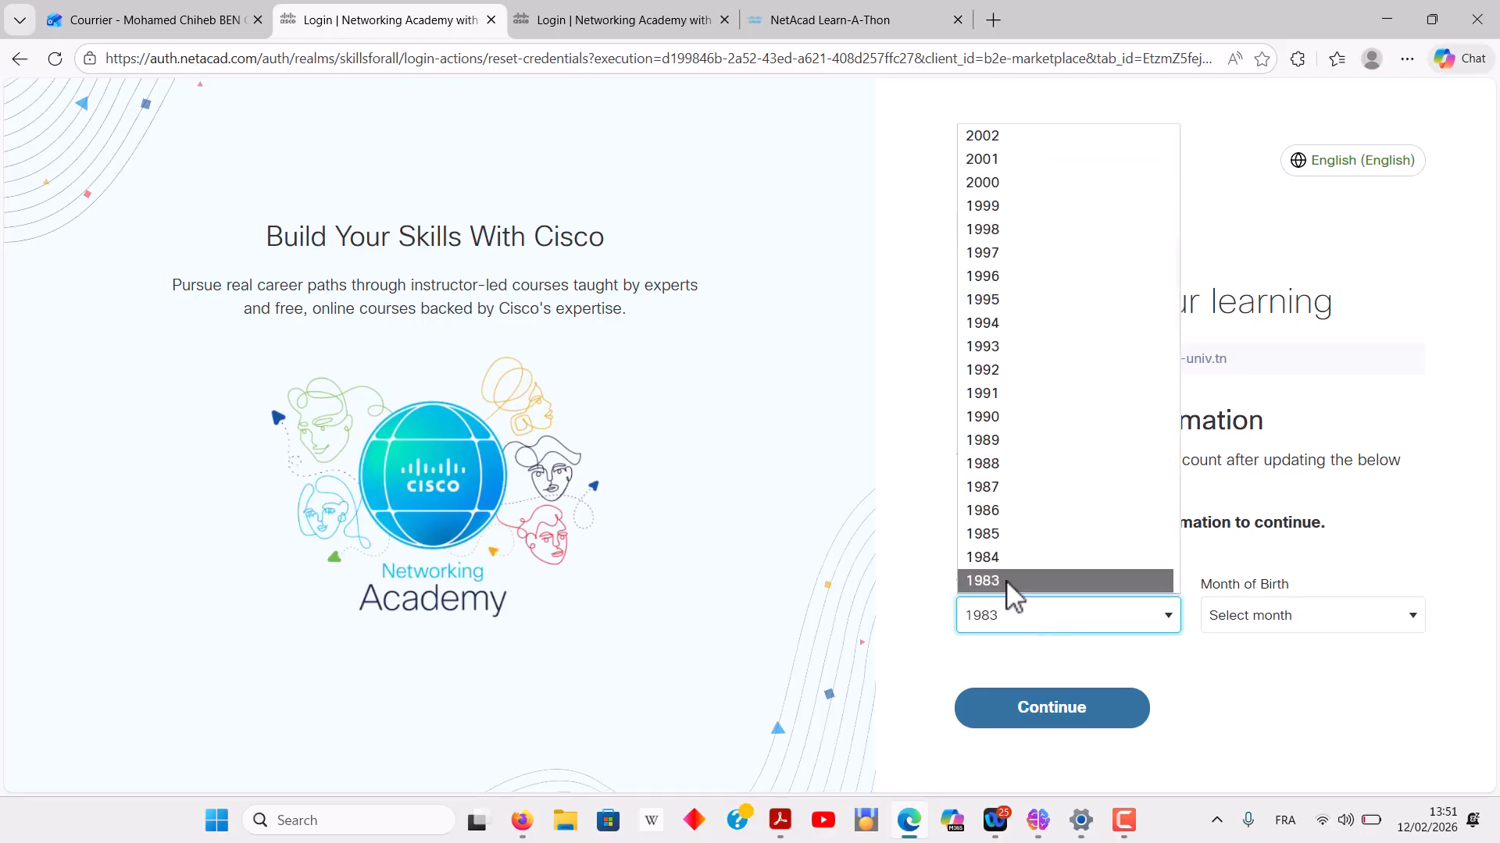
left_click(1007, 582)
left_click(1248, 634)
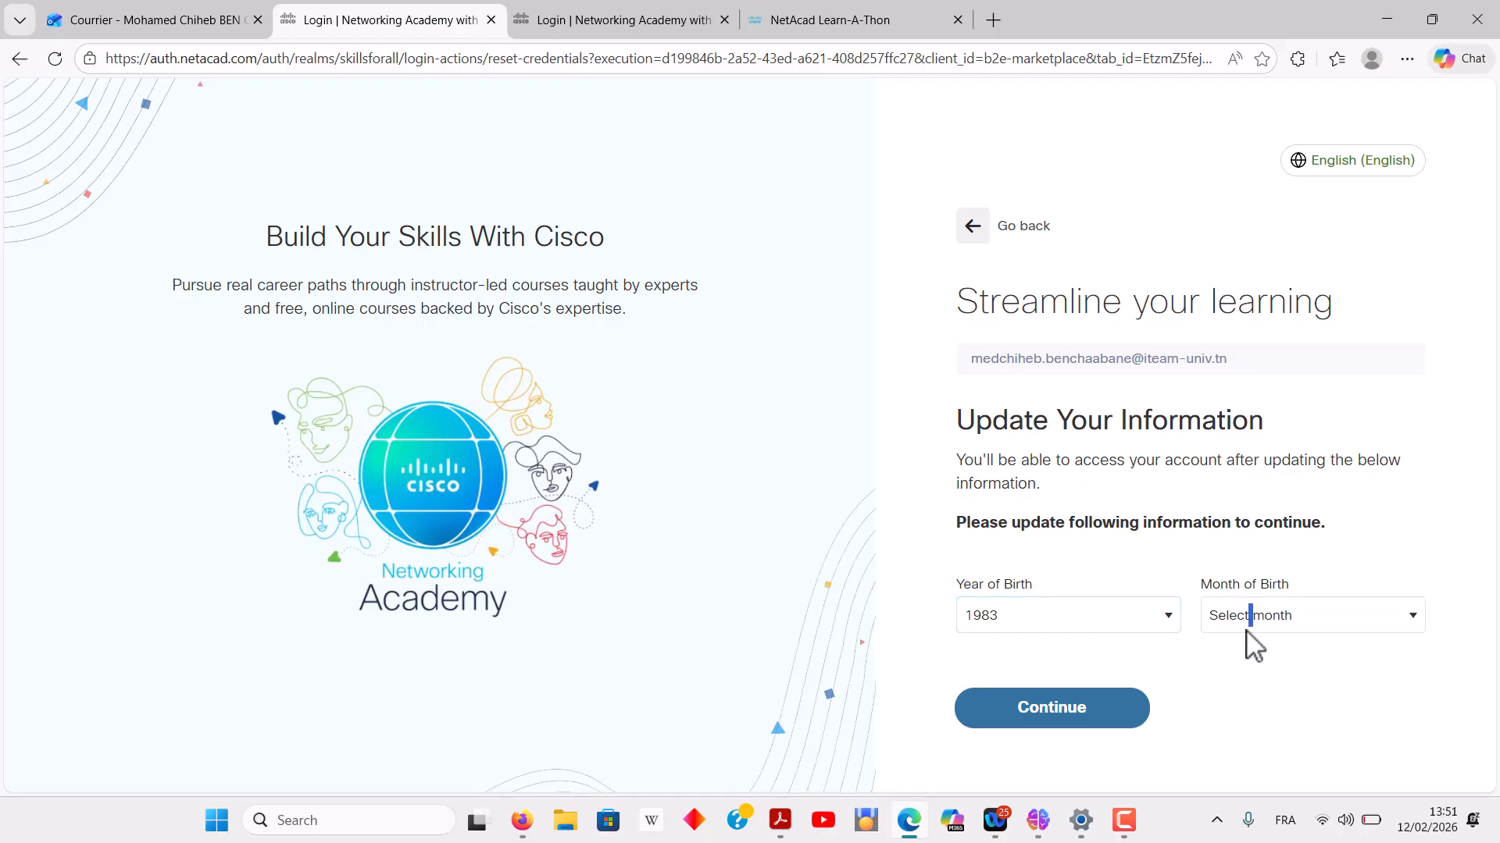
type("jul")
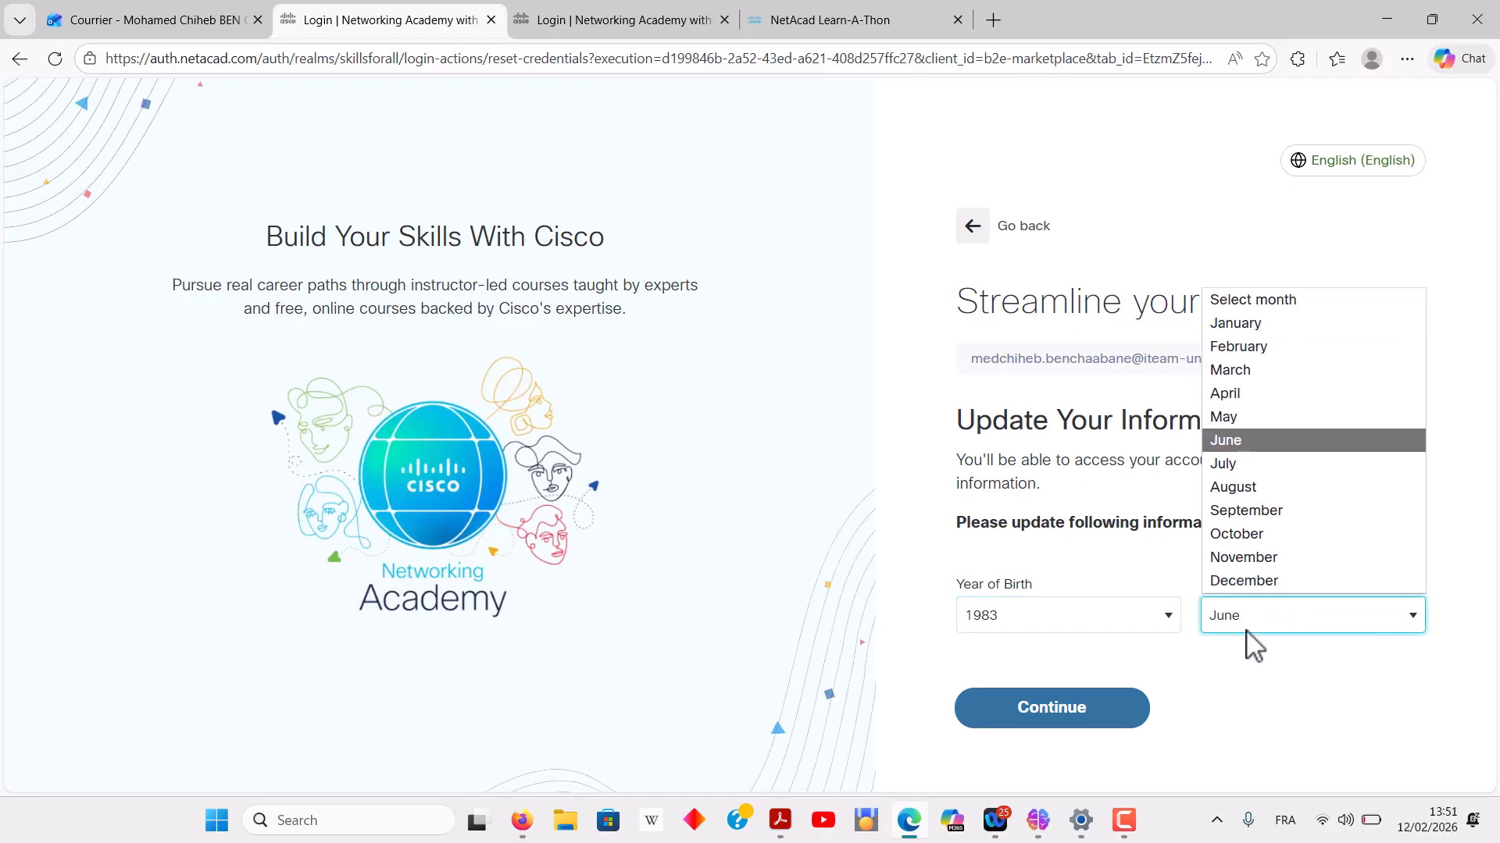
left_click(1245, 459)
left_click(1079, 702)
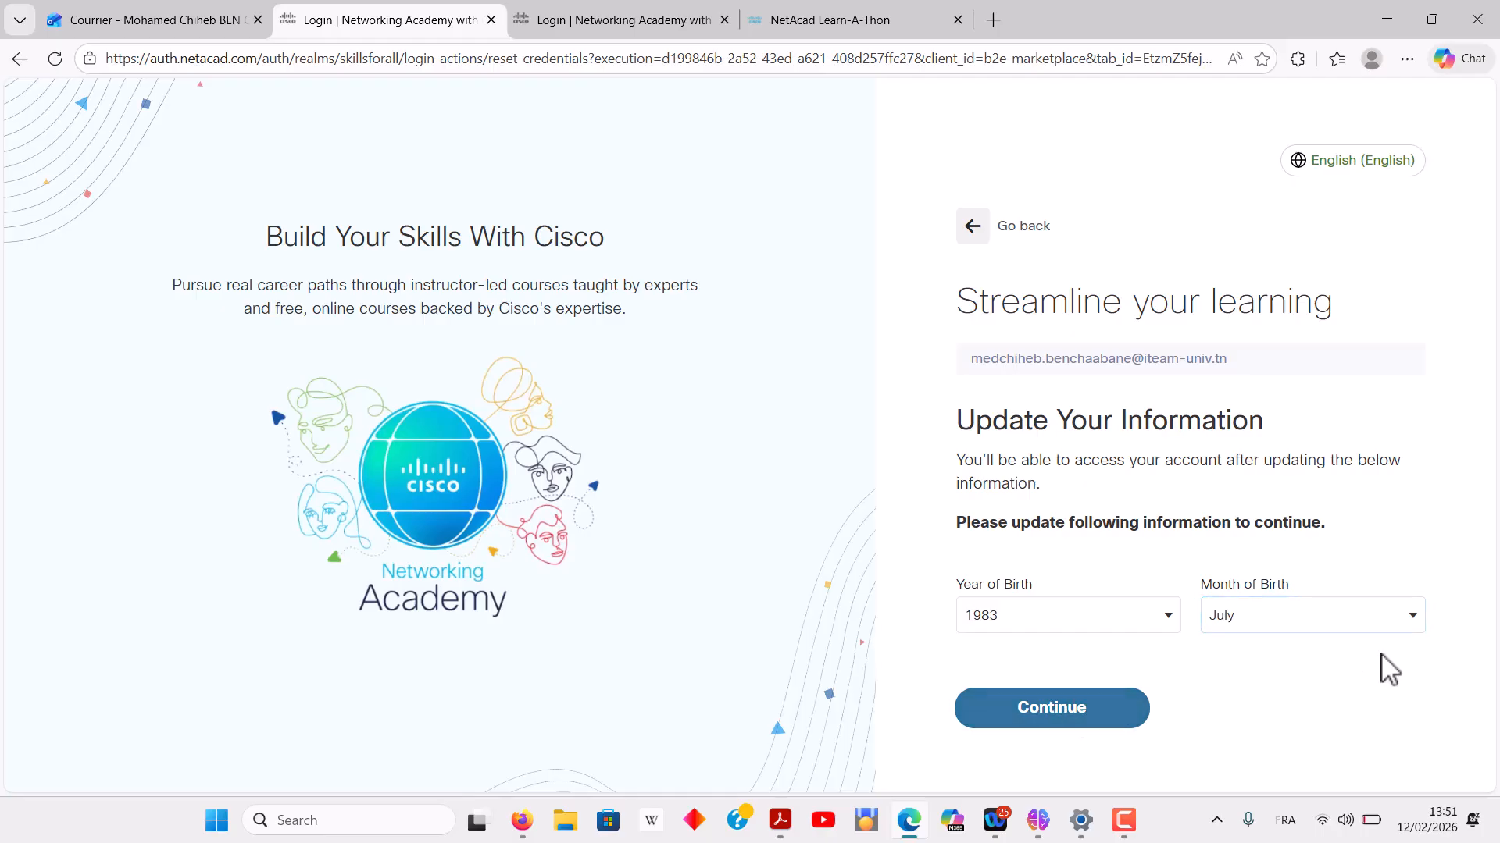
left_click(1032, 712)
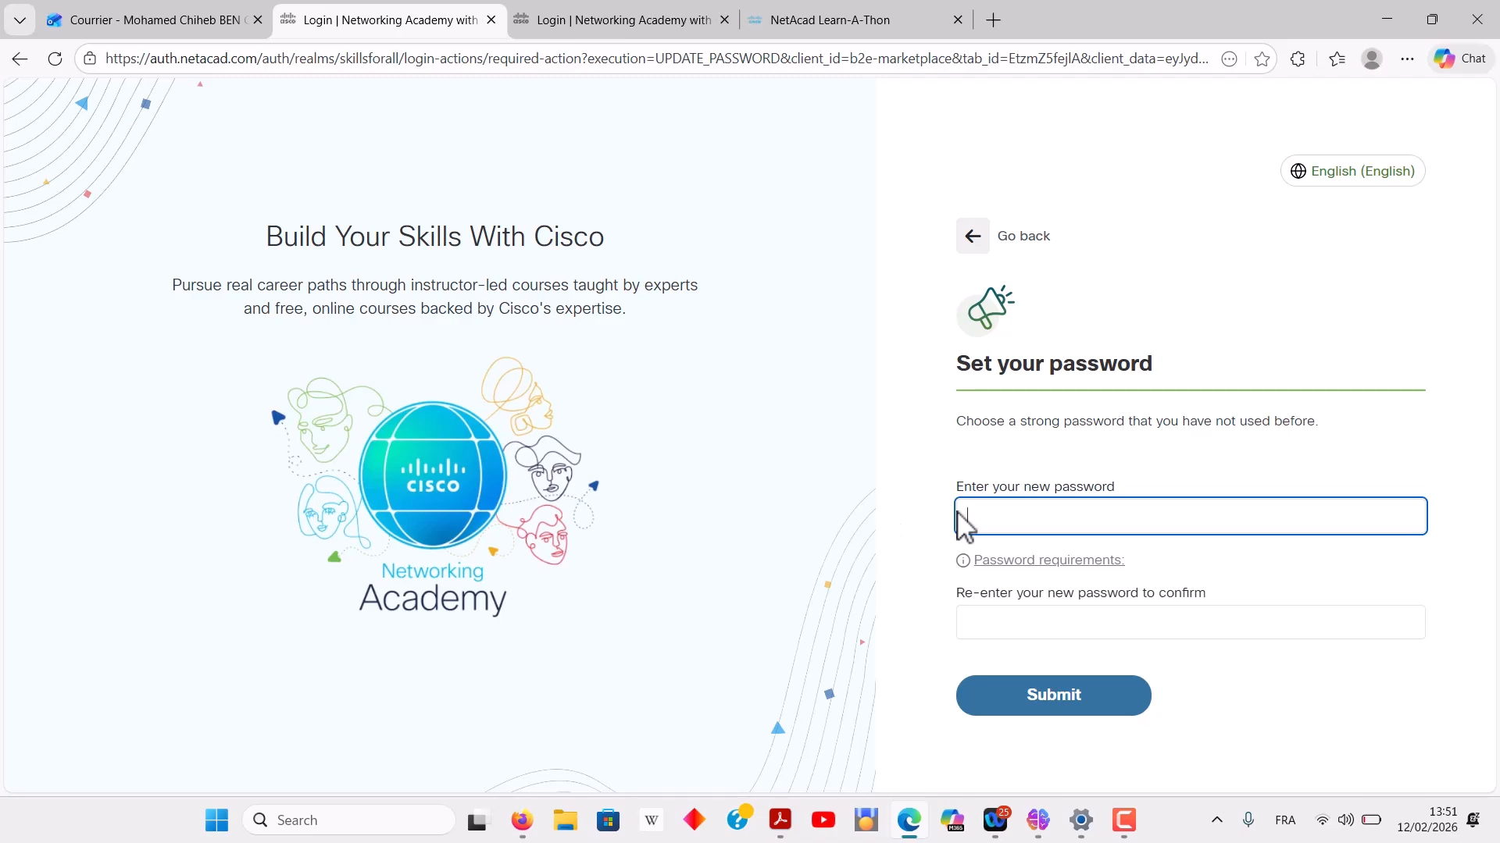
Step: Set and confirm the new account password, submit it, and save the login in the browser
left_click(1017, 515)
type("•")
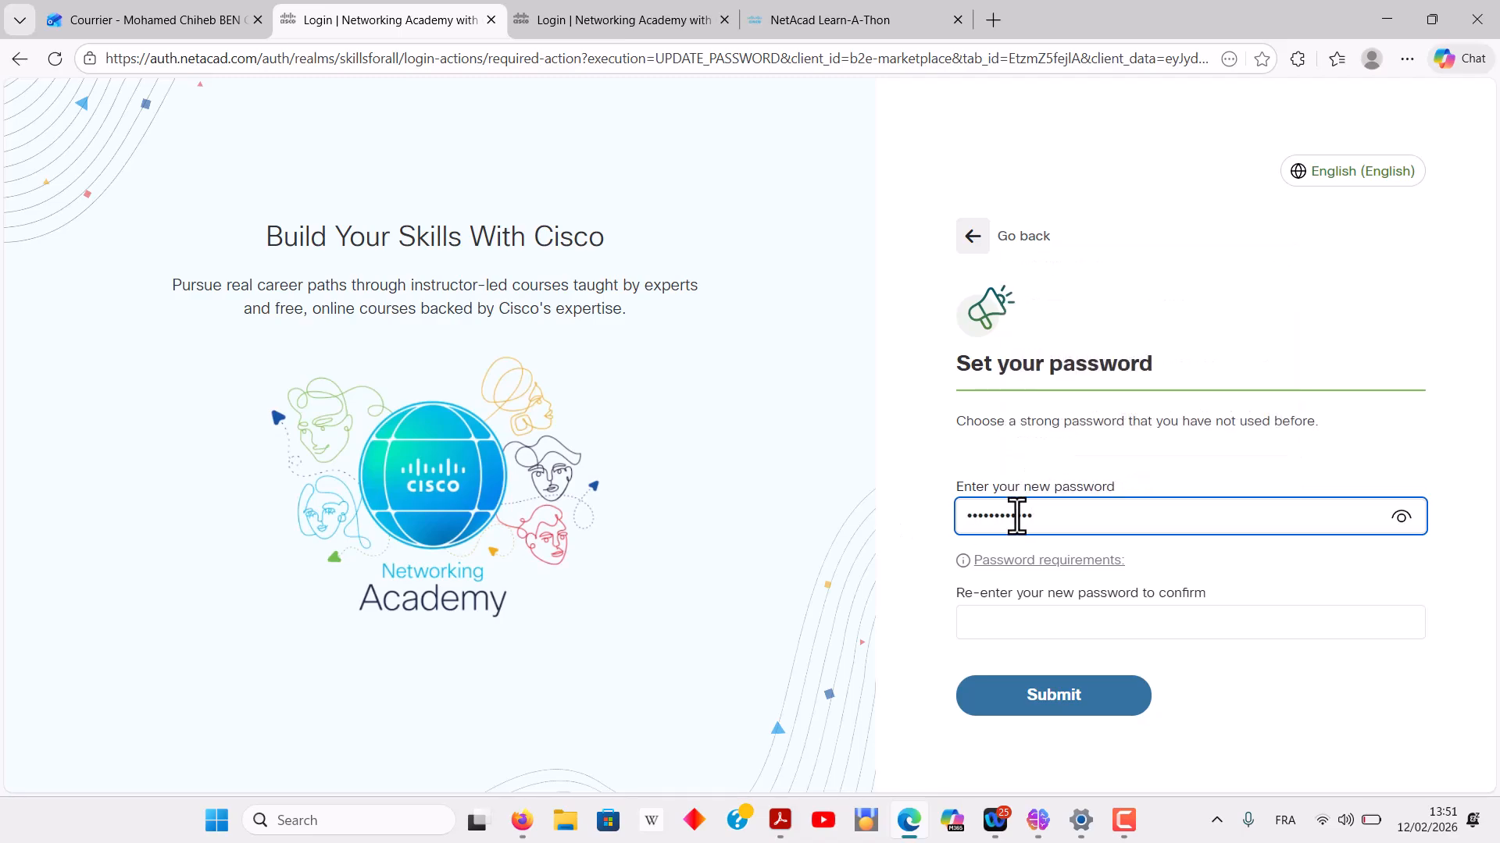
left_click(989, 629)
type("•")
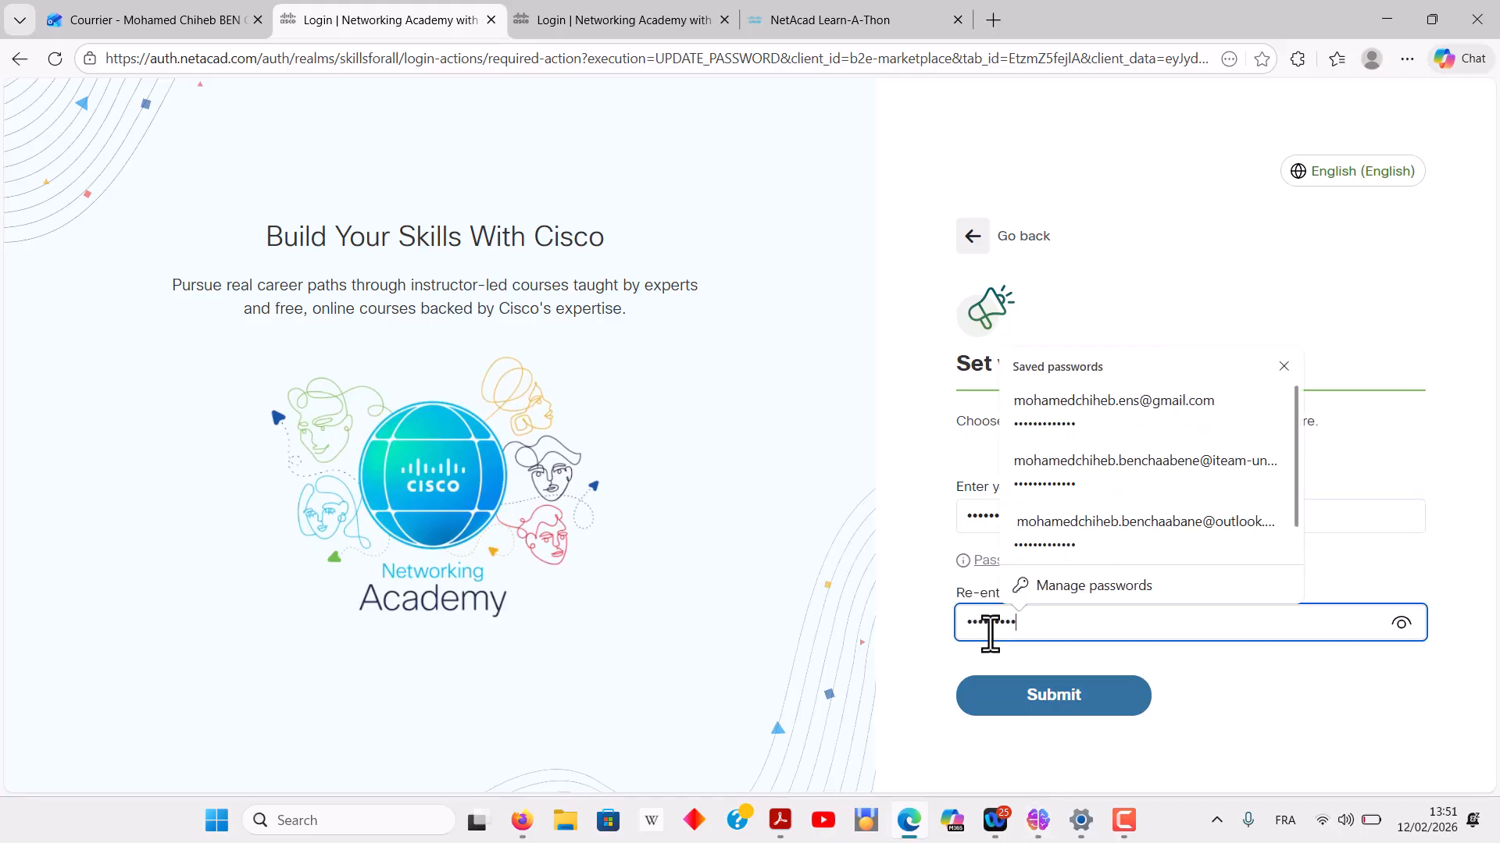
left_click(920, 564)
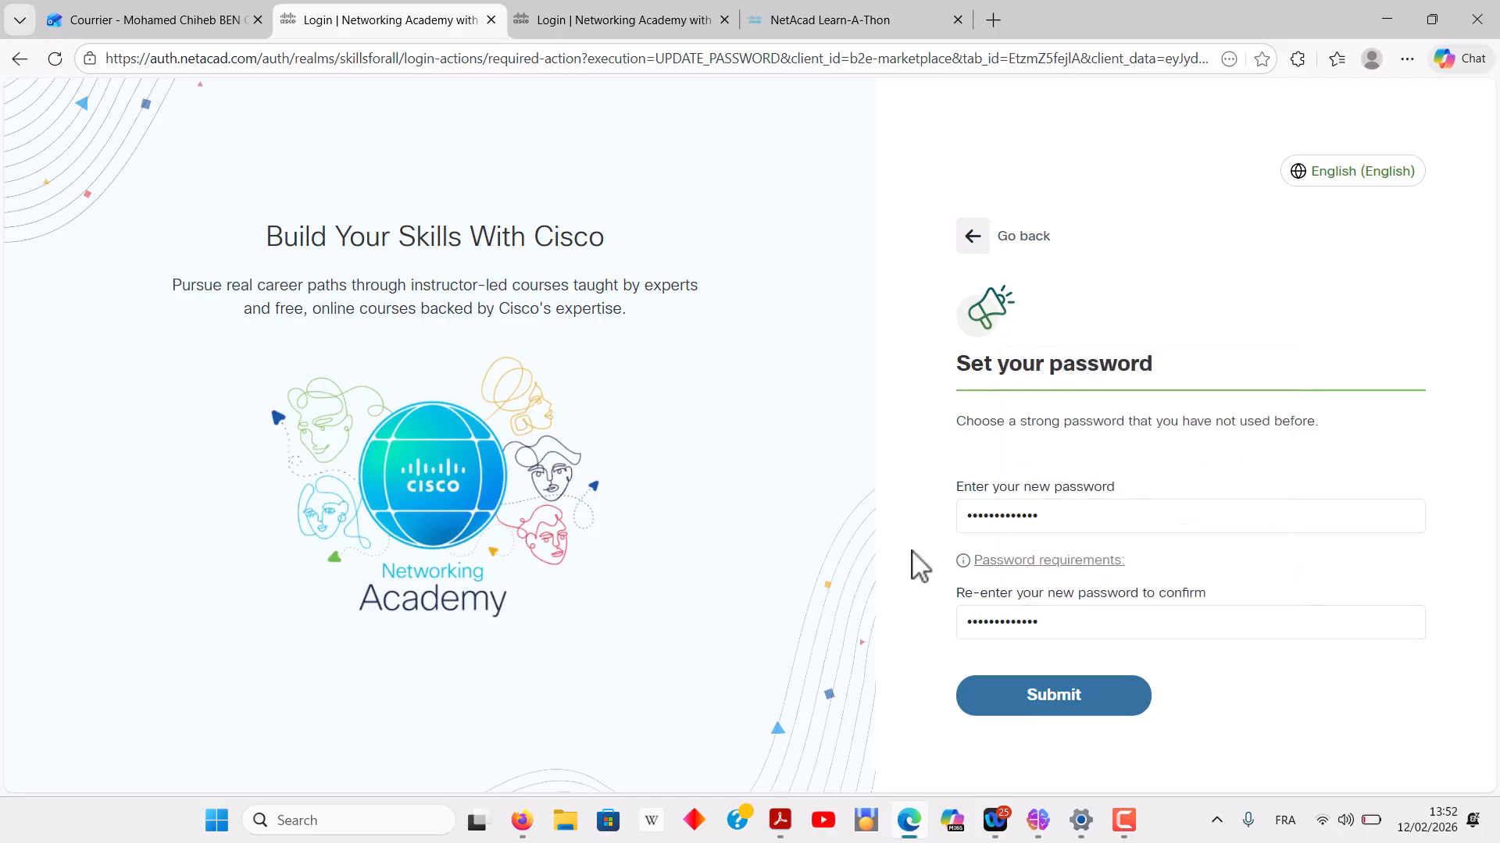
left_click(1028, 711)
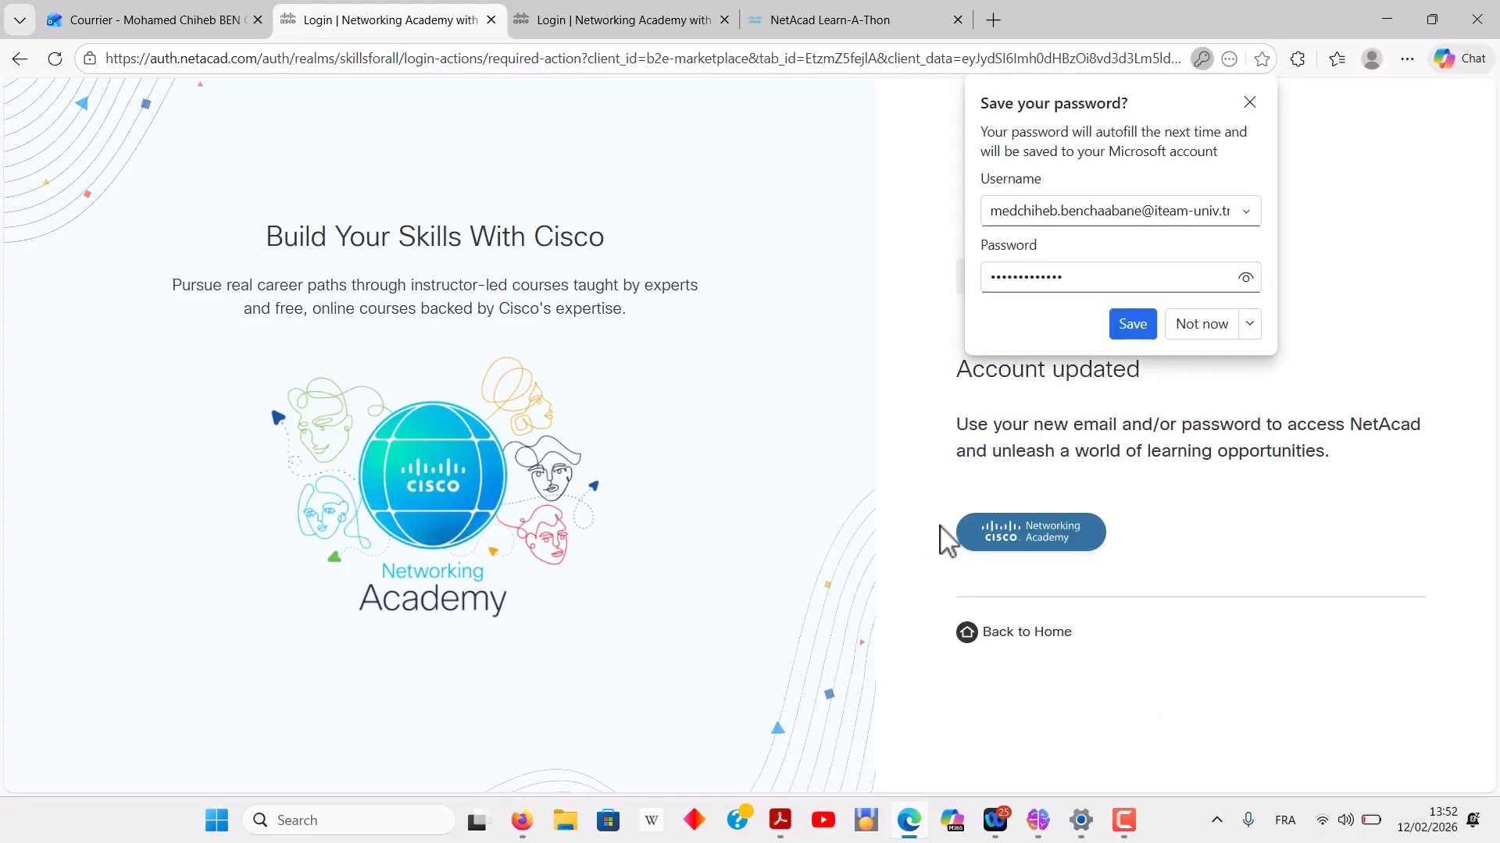
left_click(1133, 323)
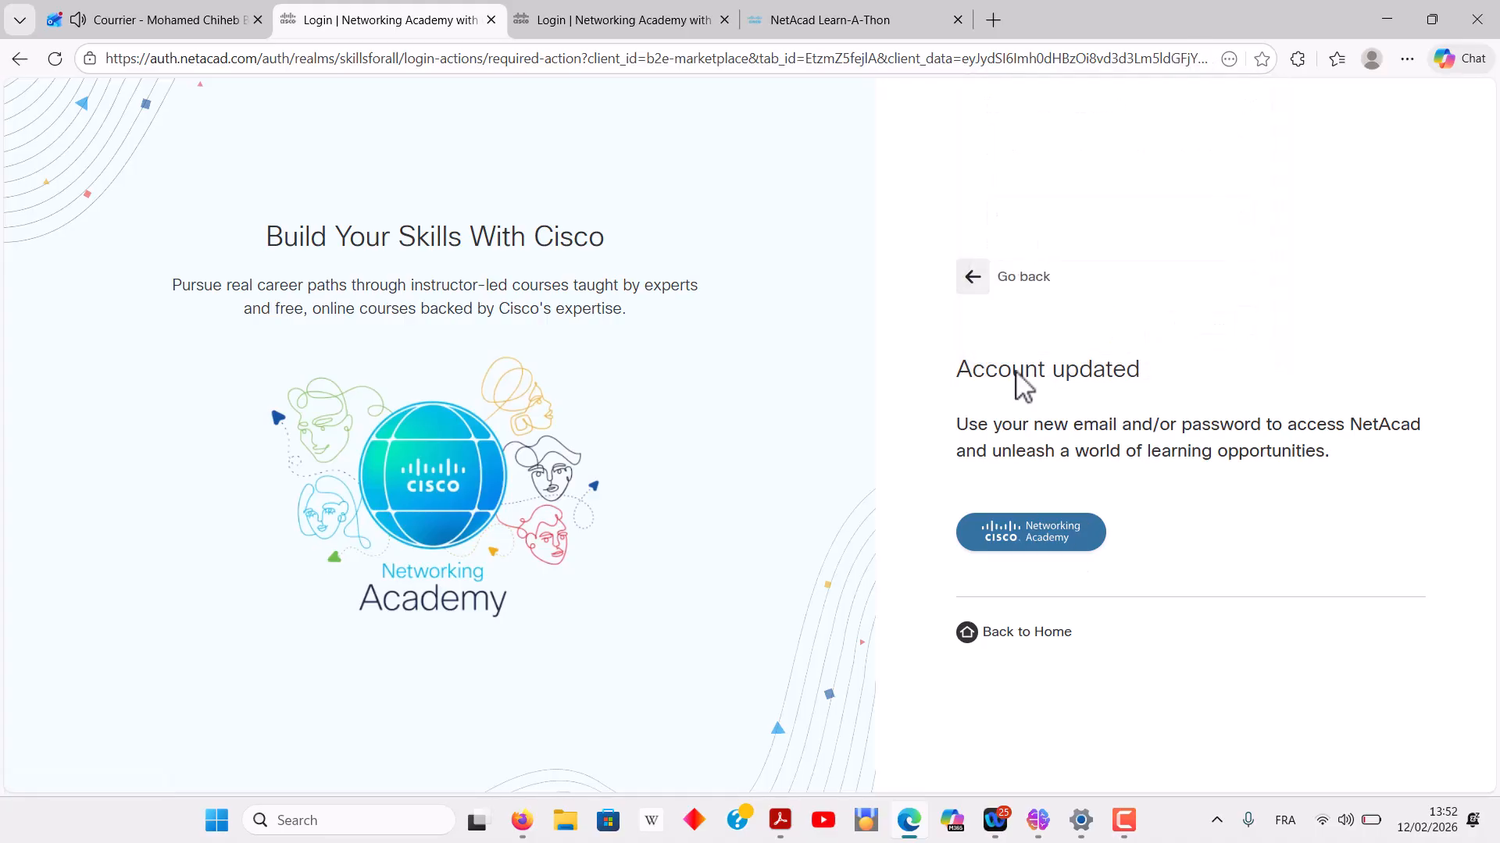
Step: Go to the Networking Academy site and log in with the university email address and saved account password
left_click(1053, 528)
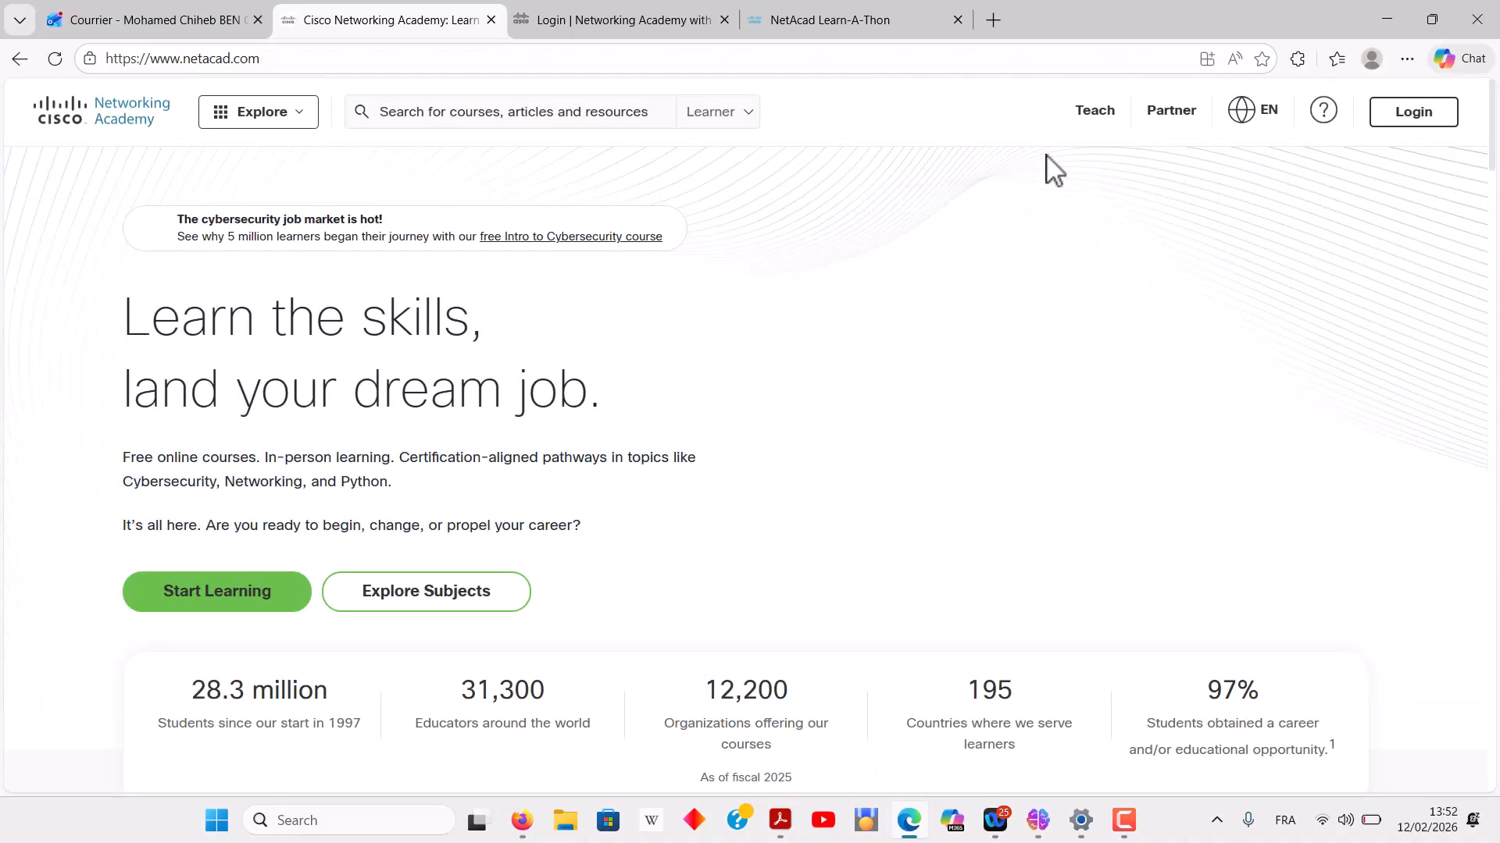
left_click(1384, 122)
left_click(1055, 377)
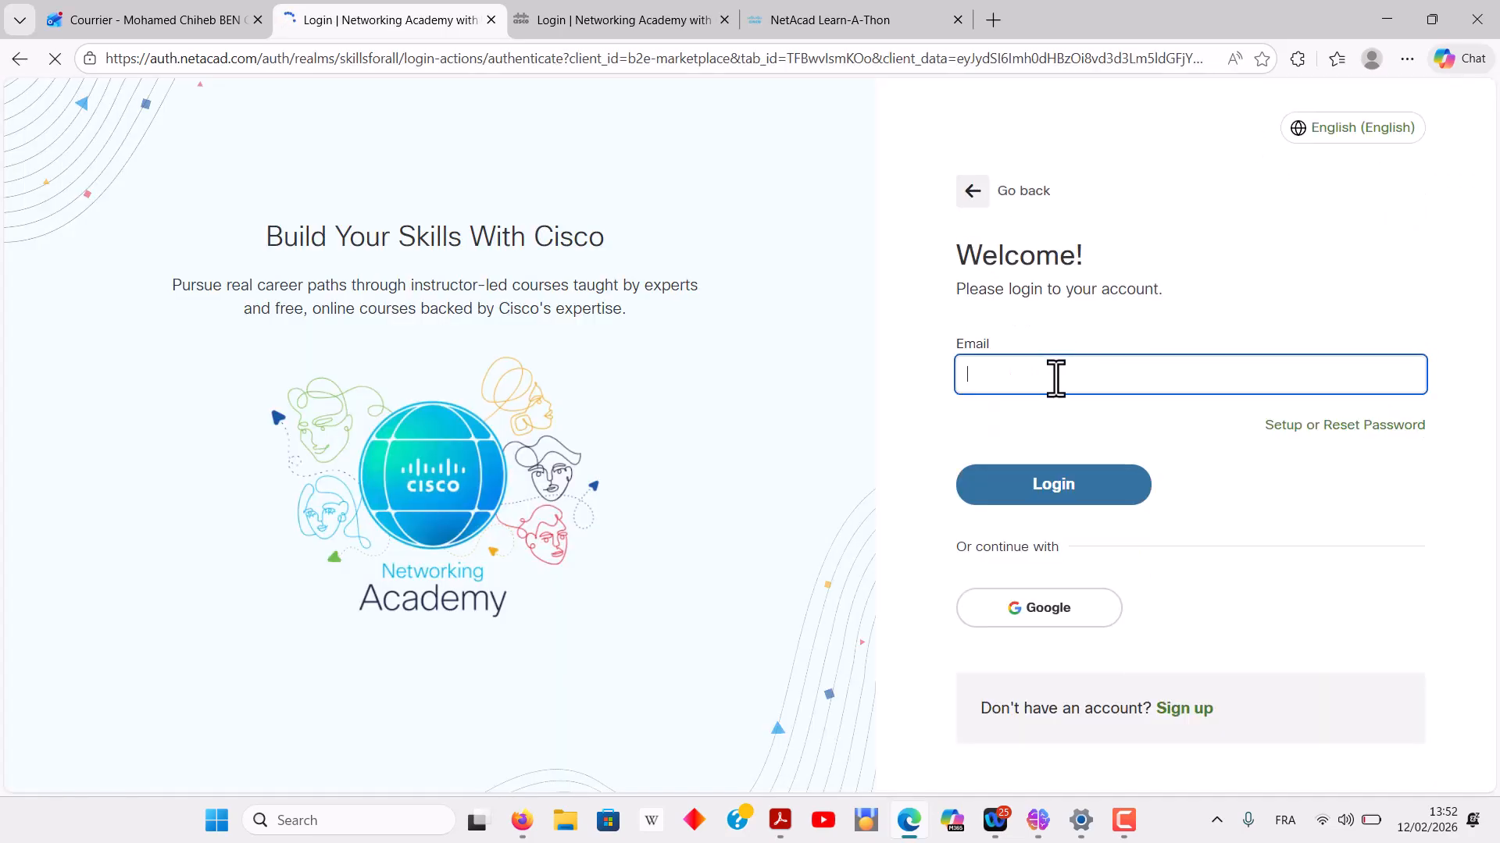
left_click(1029, 375)
left_click(1072, 462)
key("Return")
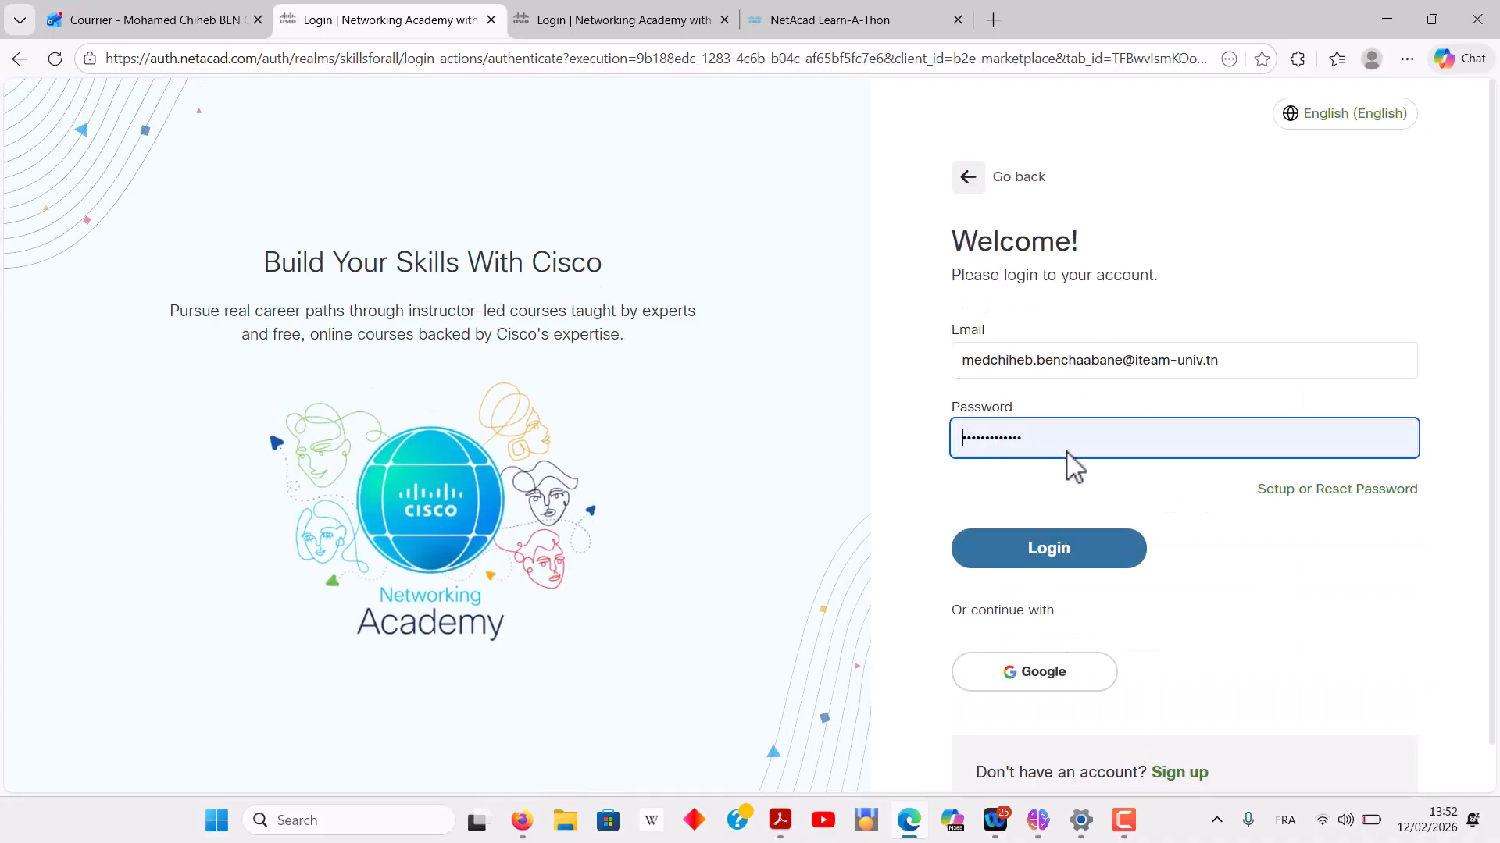
key("Return")
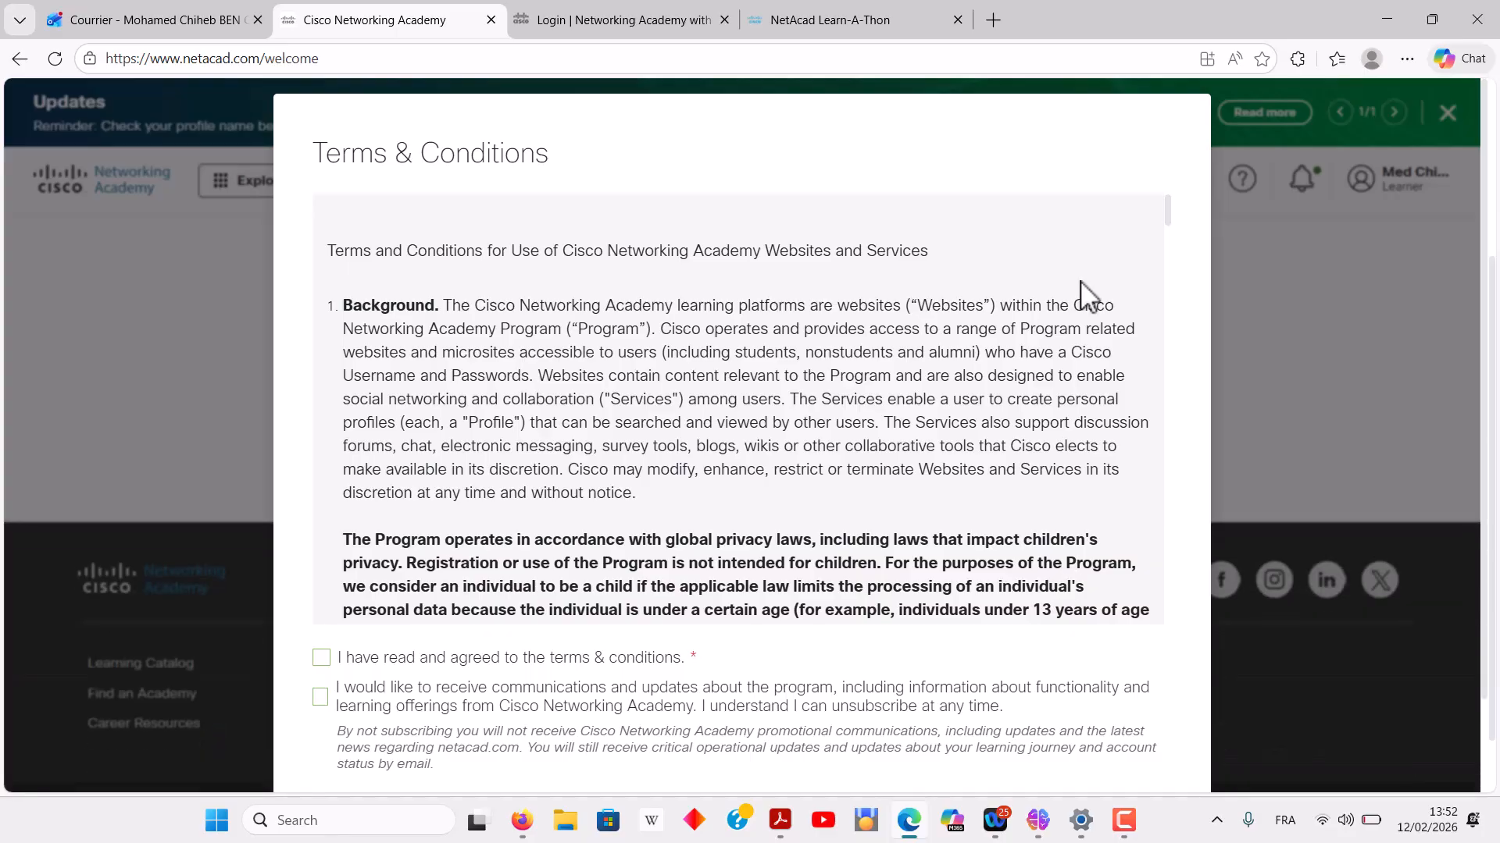
Step: Go through the Terms & Conditions to the end, agree to them without subscribing to communications, and continue
left_click_drag(1166, 207, 1184, 665)
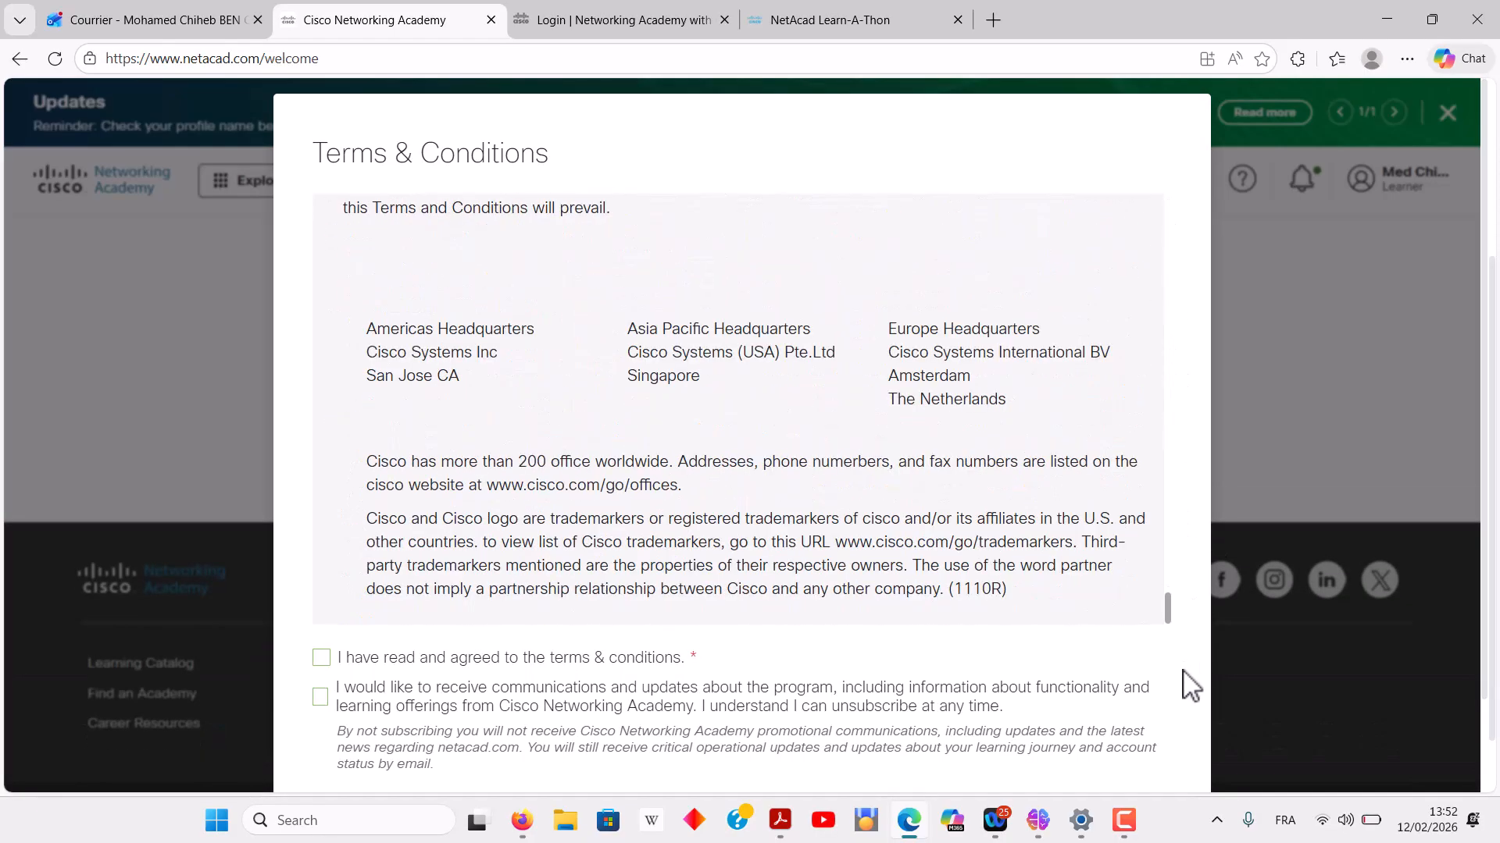
left_click(321, 658)
scroll(1186, 607, "down", 3)
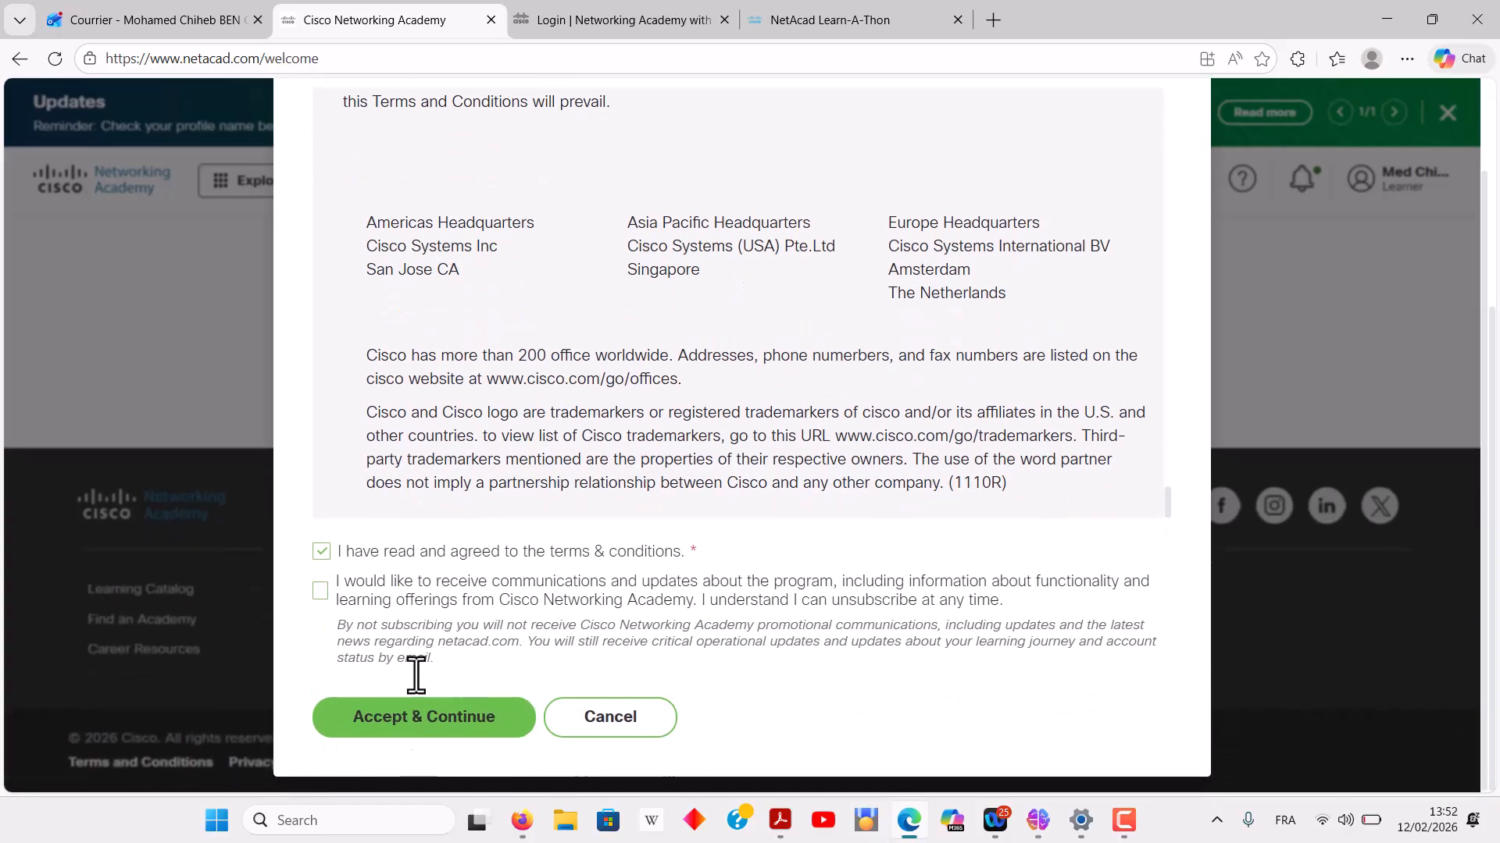
left_click(409, 715)
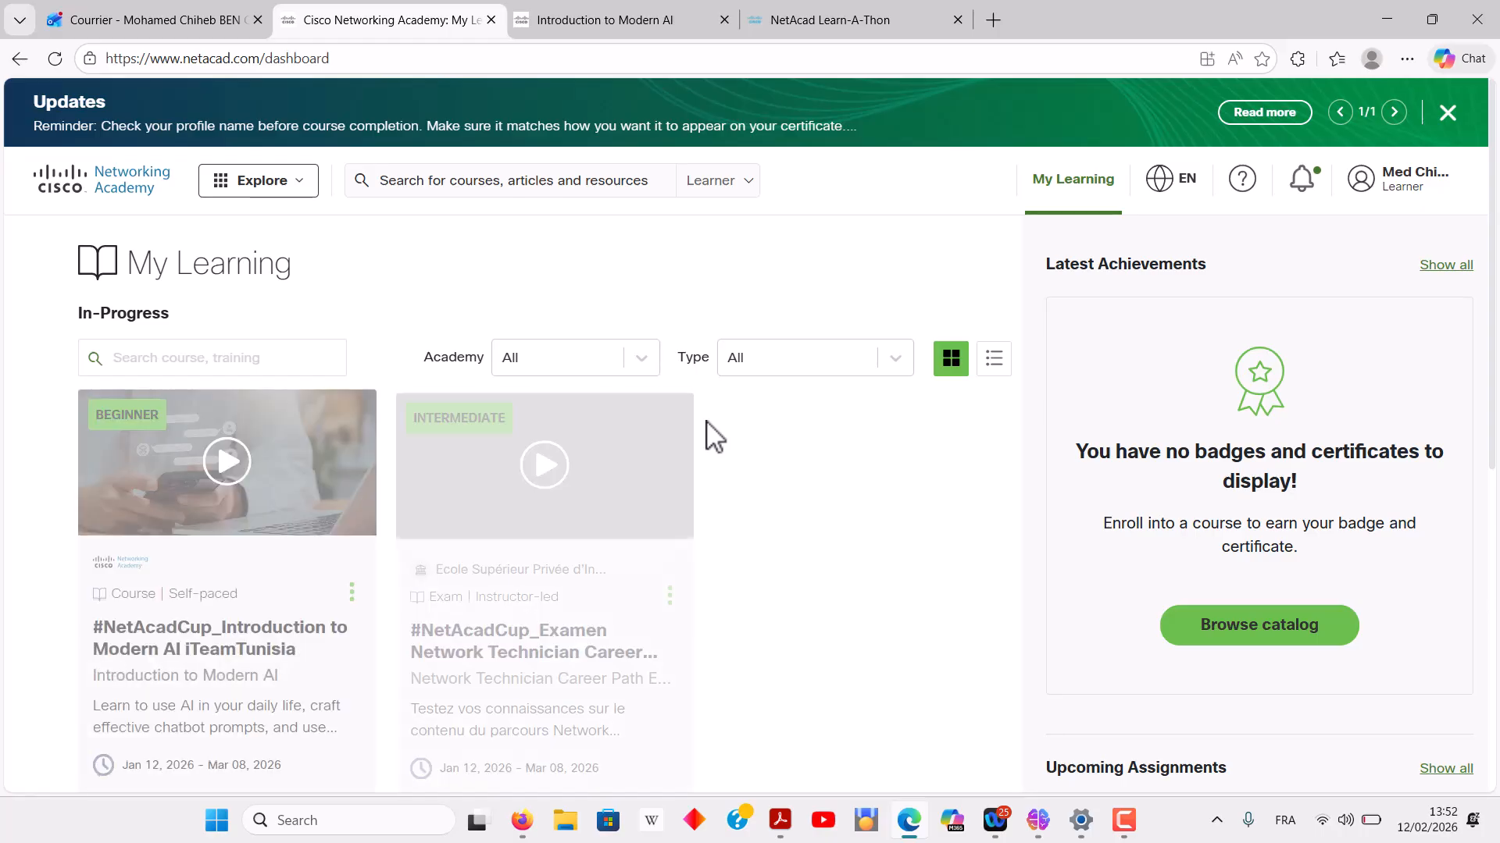
Step: Open the #NetAcadCup_Introduction to Modern AI iTeamTunisia course and start the video in lesson 1.0.1 Intro to the Course
scroll(837, 472, "down", 1)
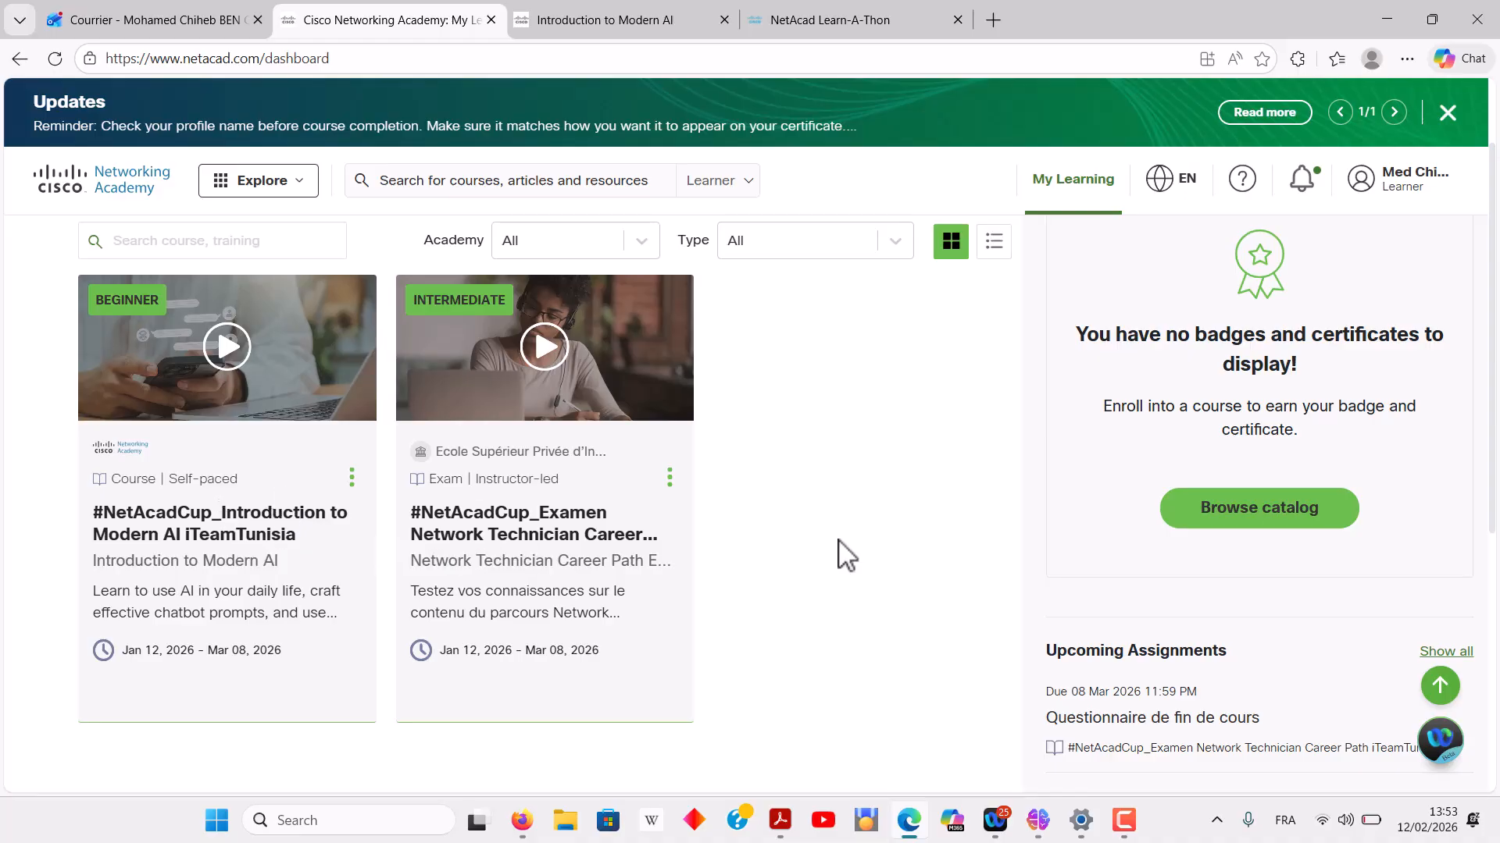
double_click(178, 521)
left_click(124, 393)
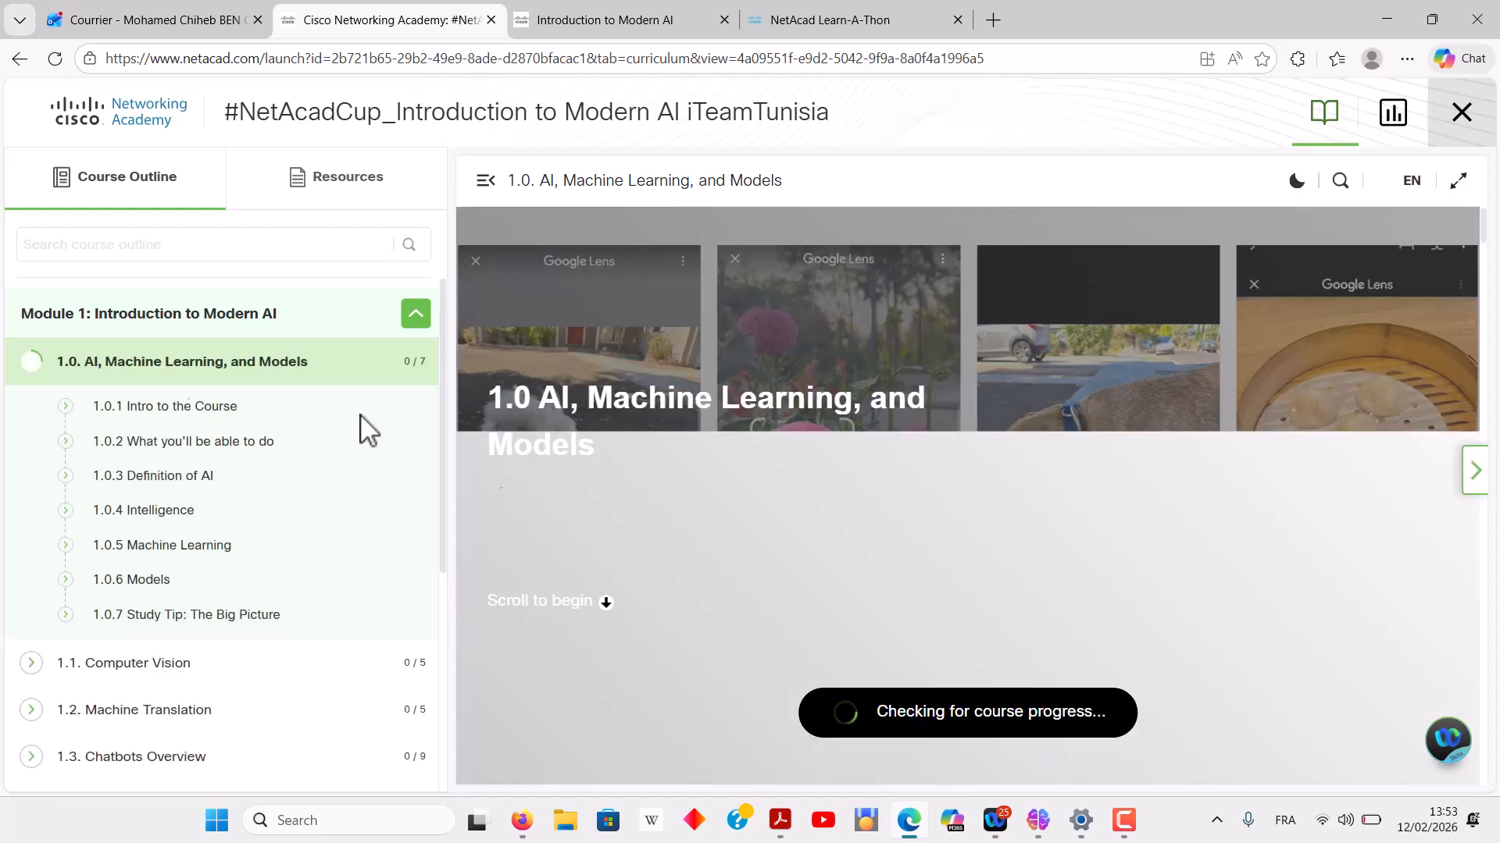
left_click(178, 420)
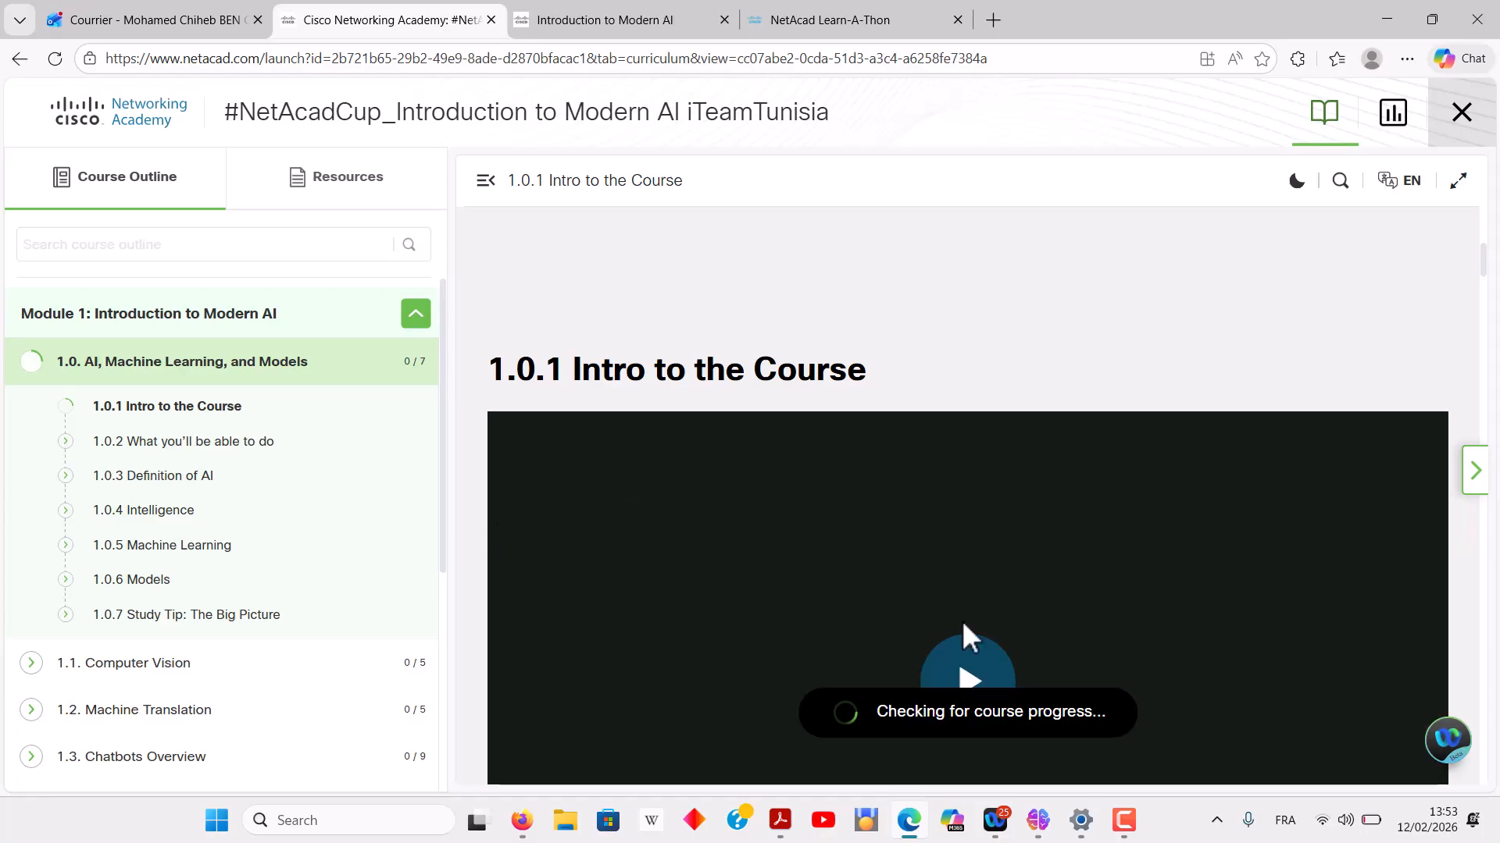
left_click(962, 681)
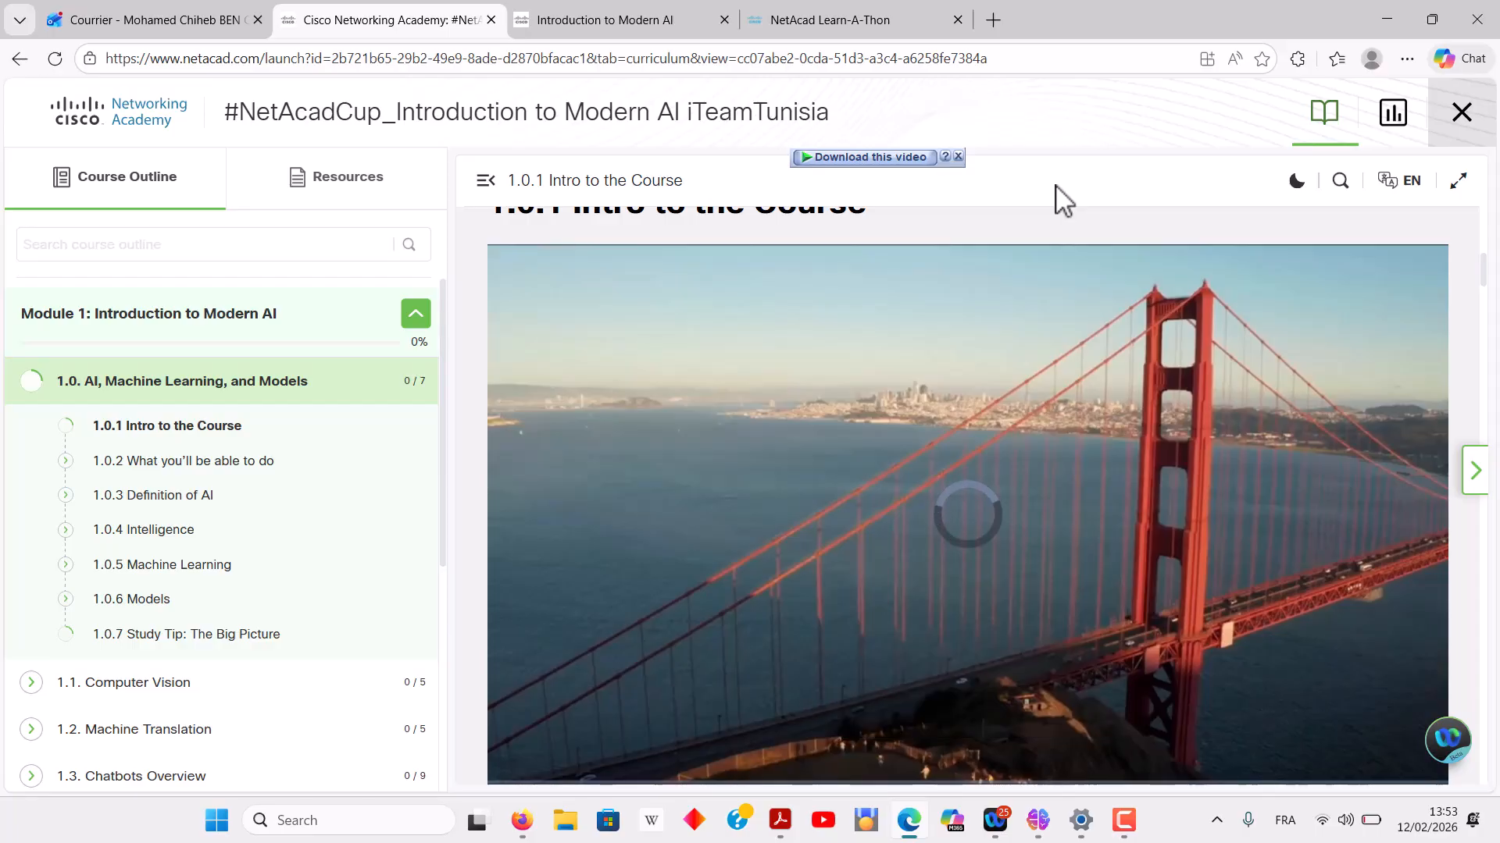
Step: Check the computer's battery level in the system quick settings and return to the lesson
scroll(1476, 339, "down", 2)
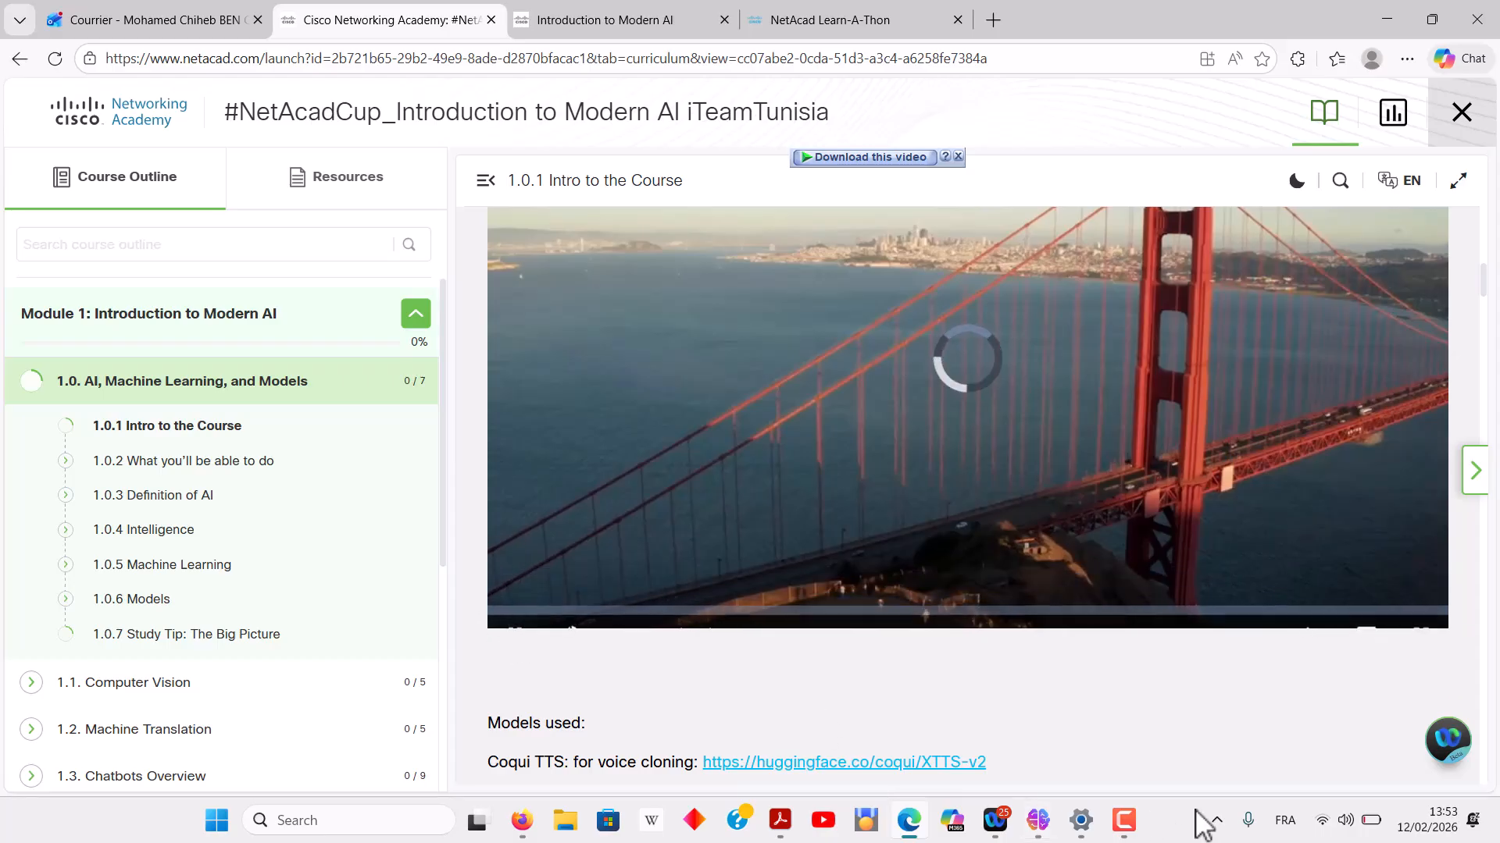
left_click(1371, 822)
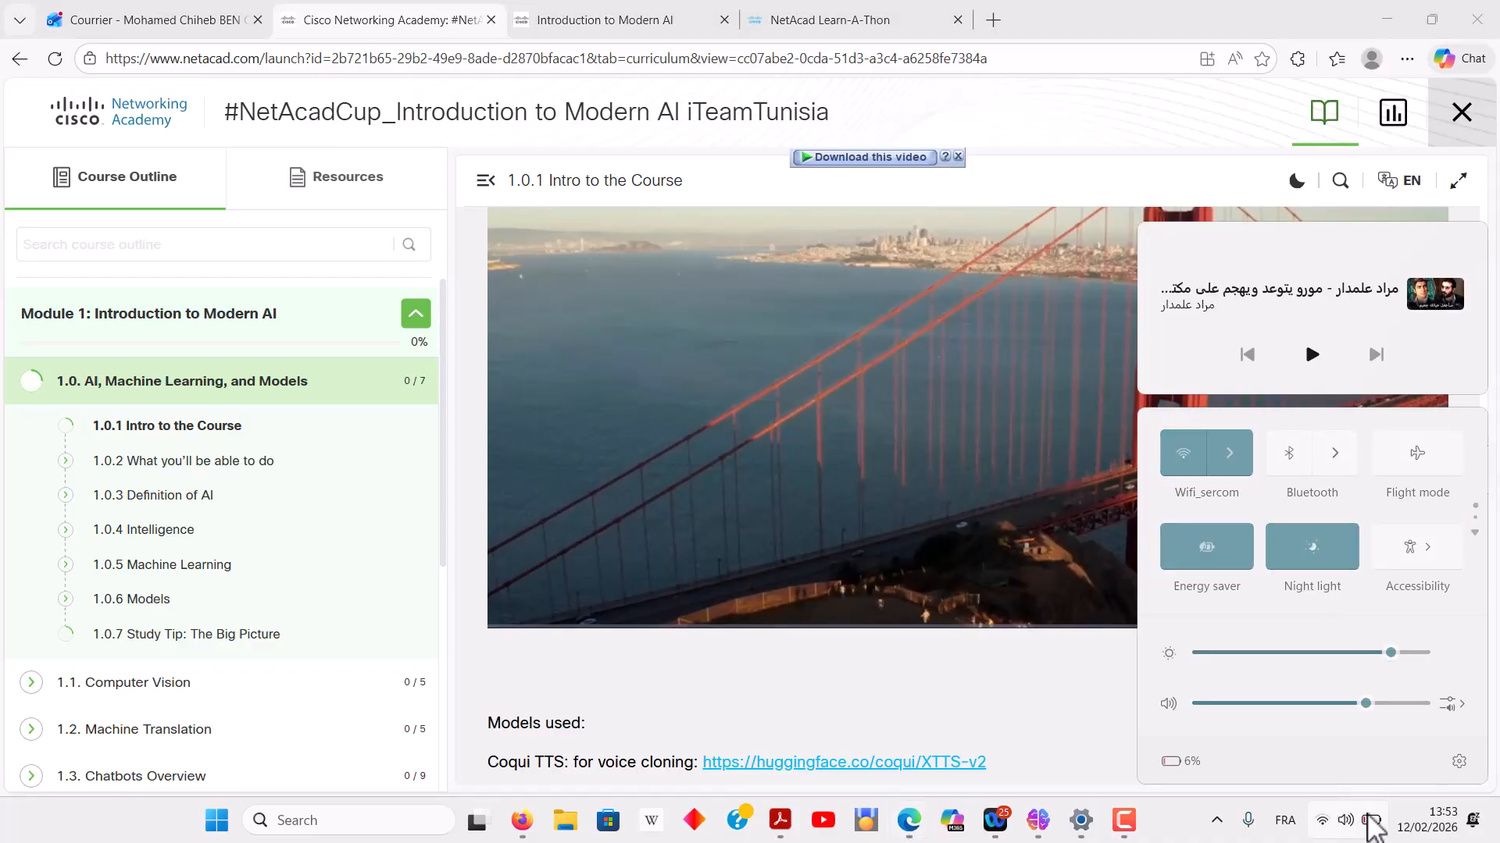
left_click(1370, 822)
left_click(1370, 820)
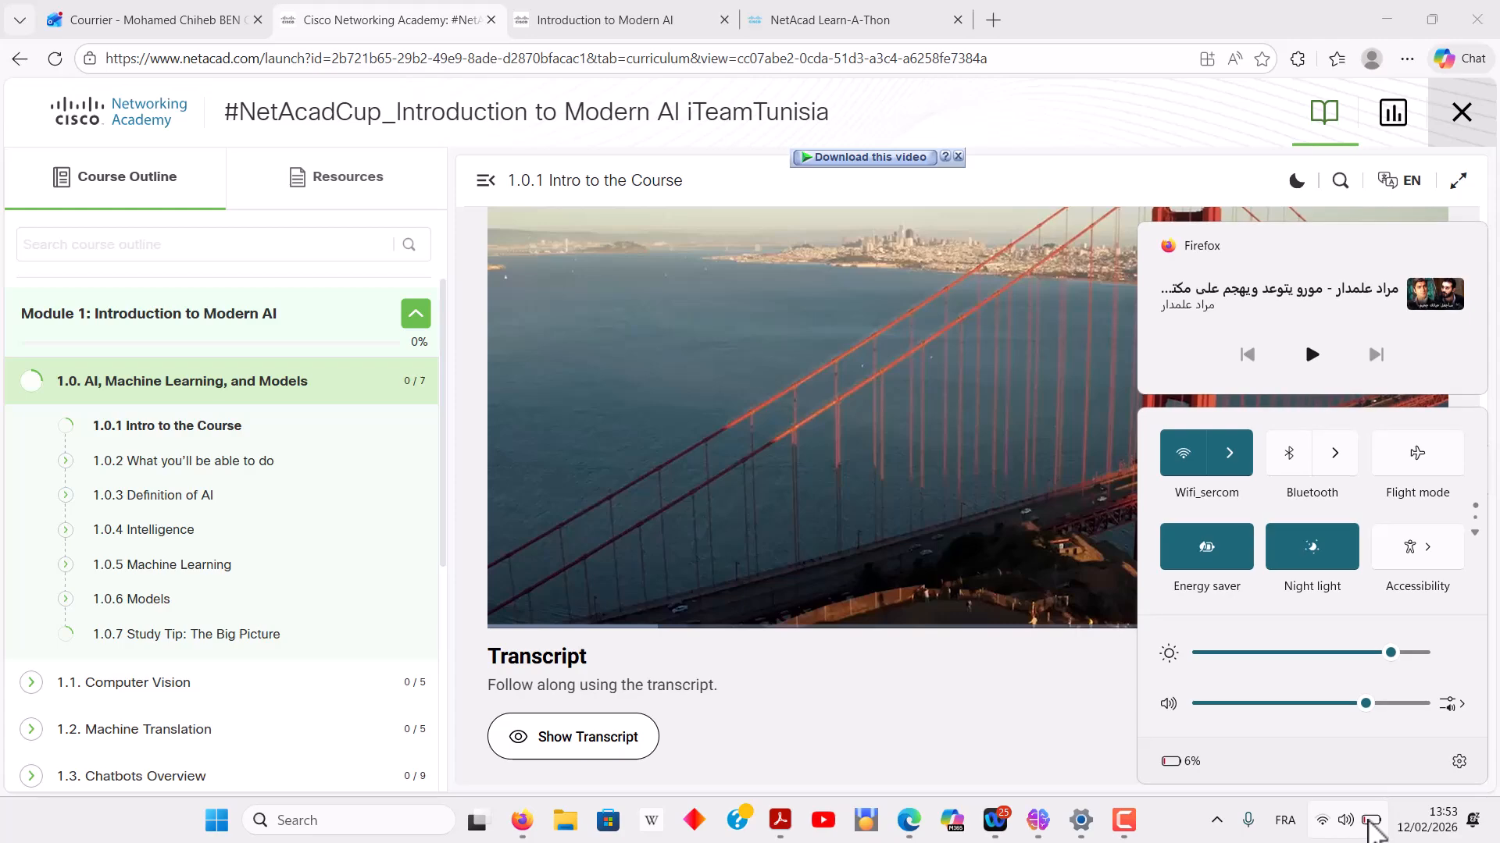
left_click(1078, 687)
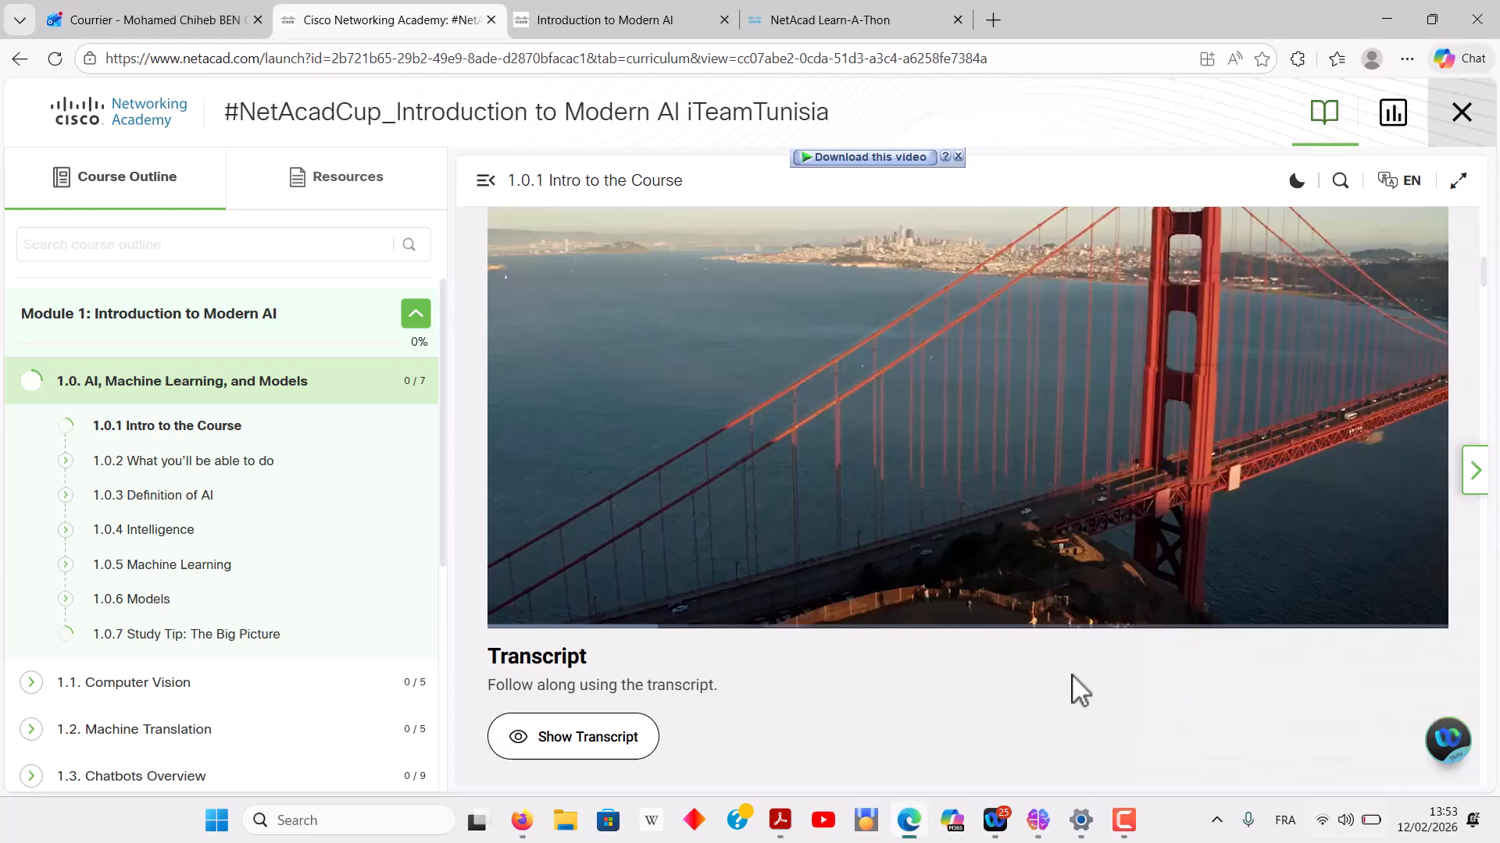
Step: Play the 1.0.1 Intro to the Course video at 2x speed with its sound muted
left_click(516, 611)
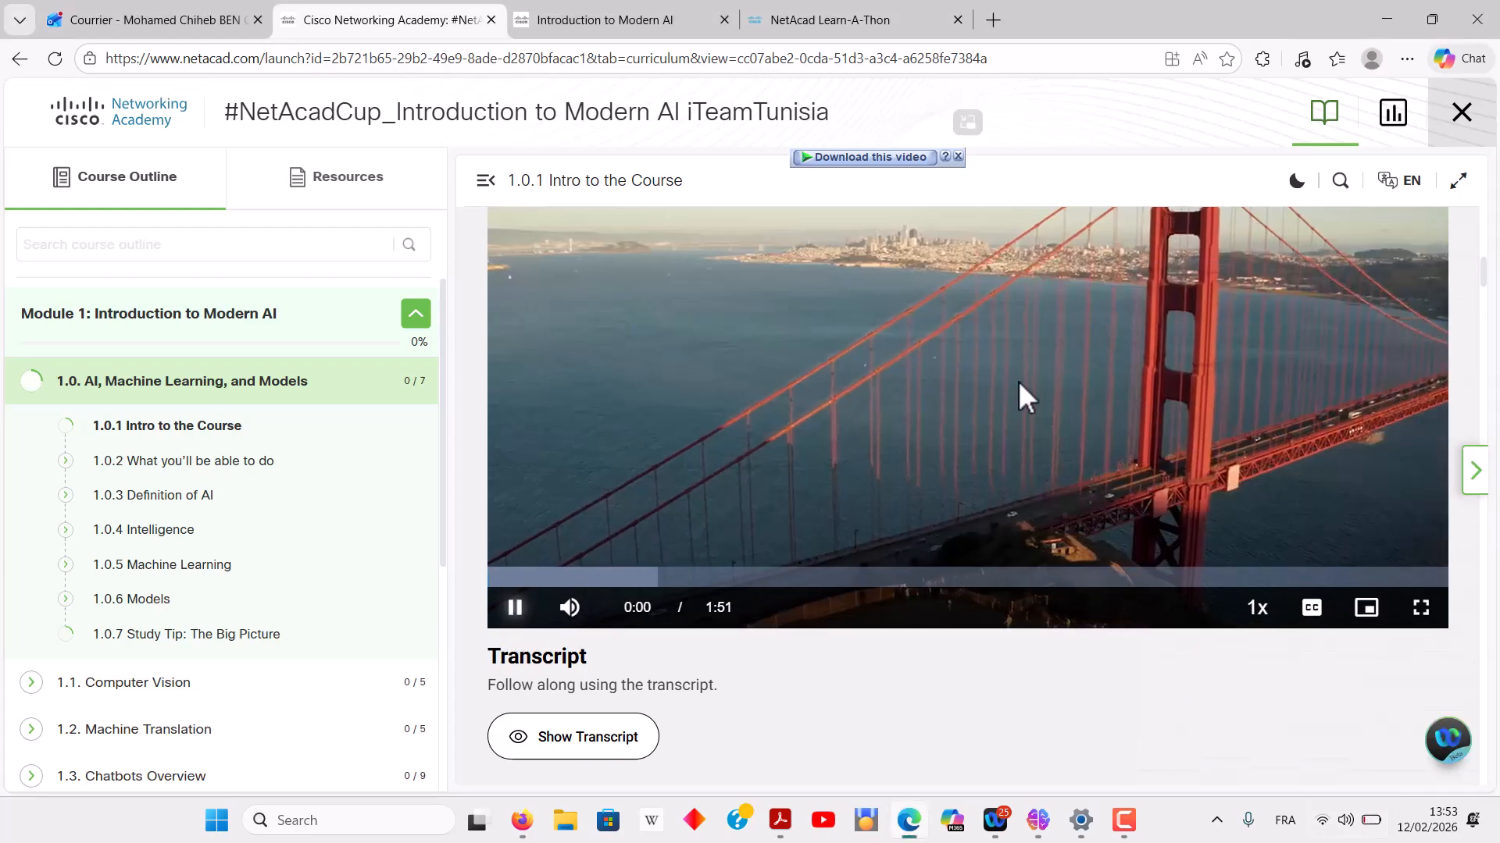
left_click(1255, 613)
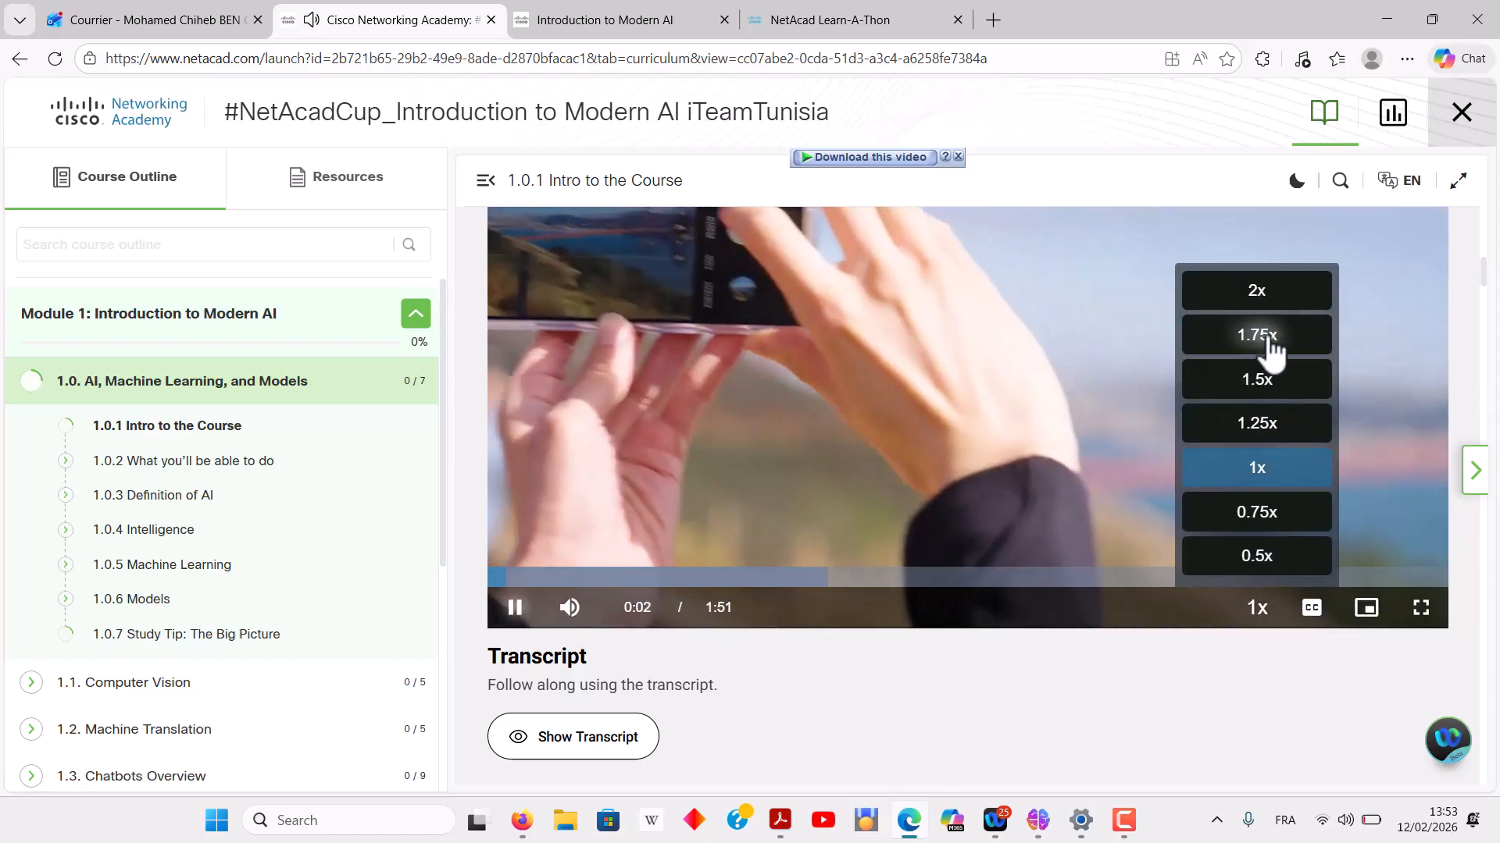
mouse_move(1249, 617)
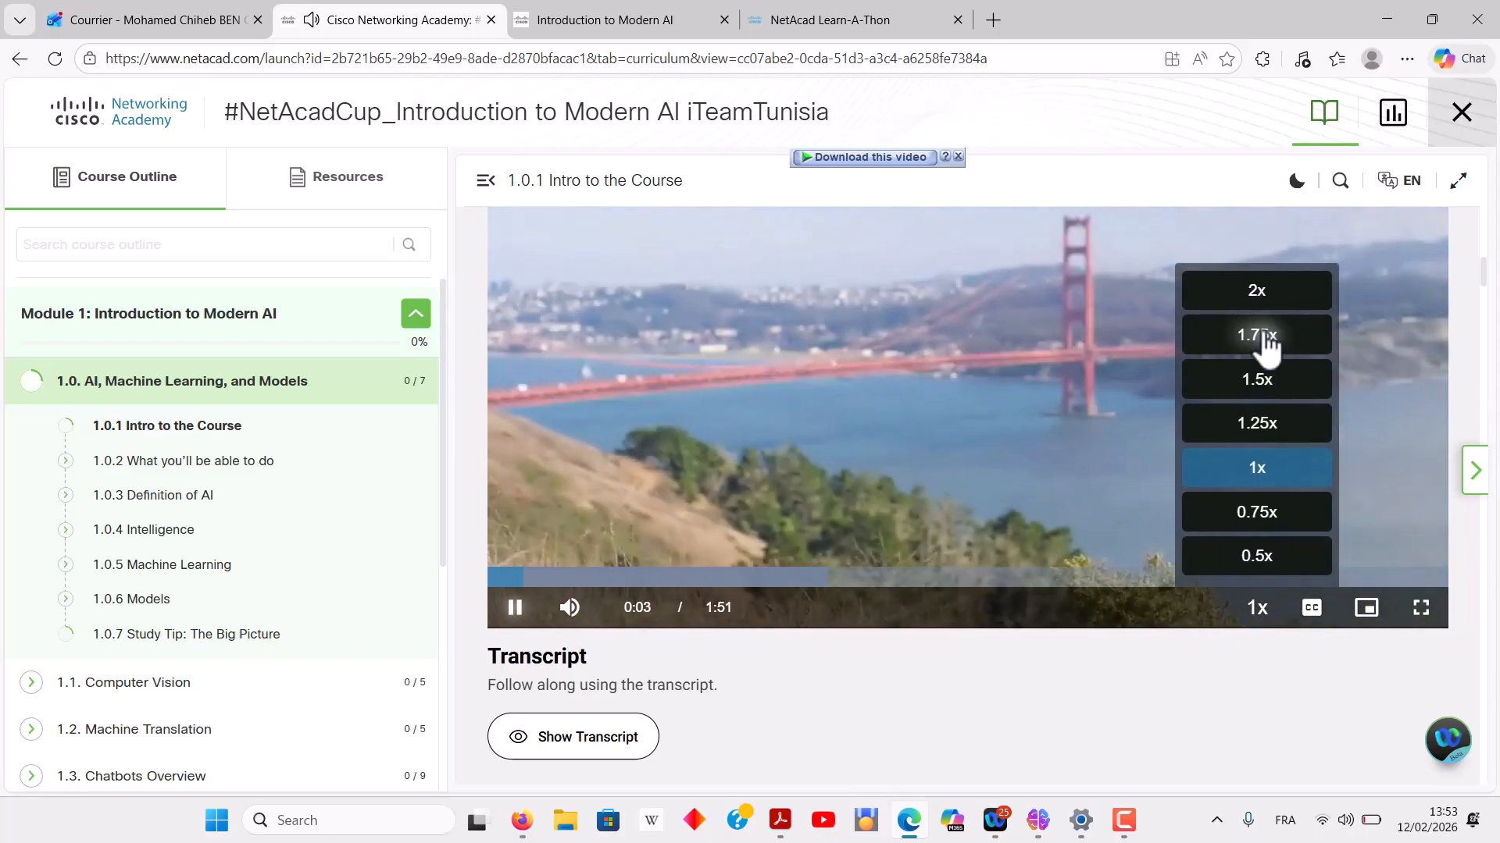
left_click(1256, 293)
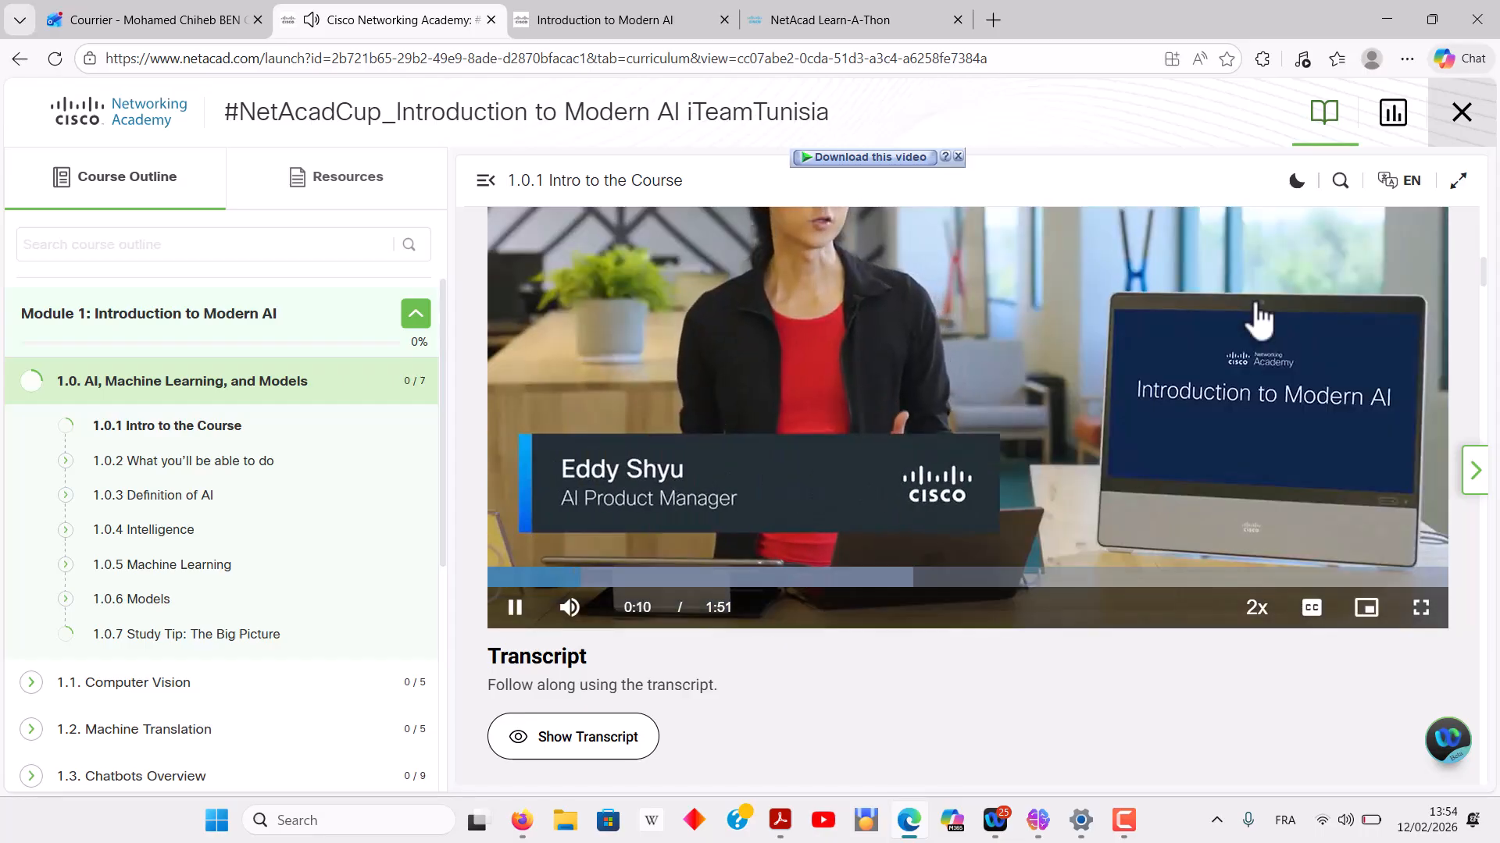
left_click(569, 608)
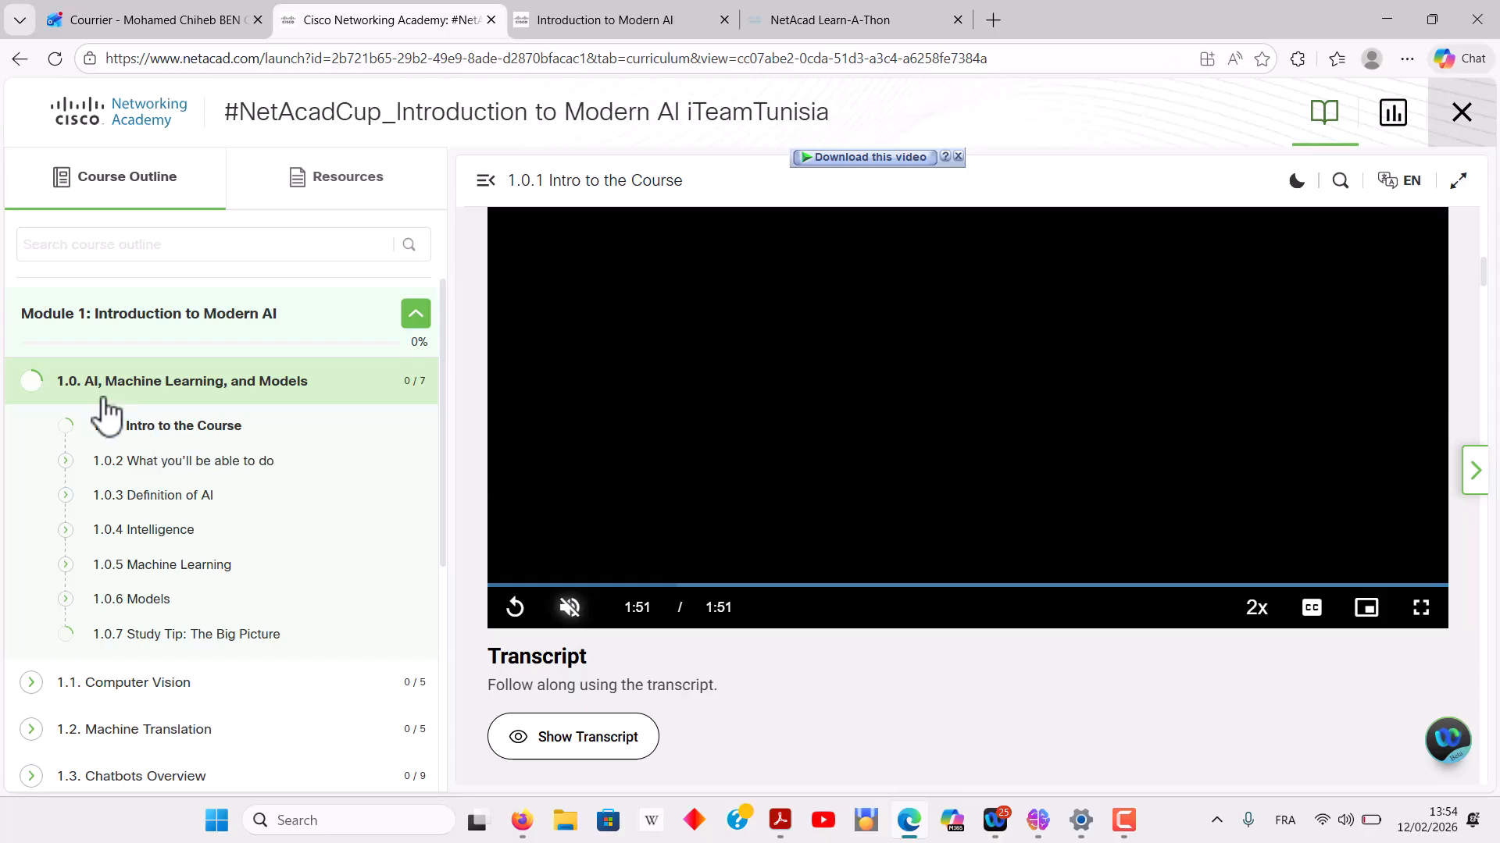
Step: Open lessons 1.0.2 What you'll be able to do, 1.0.3 Definition of AI and 1.0.4 Intelligence in turn
left_click(172, 462)
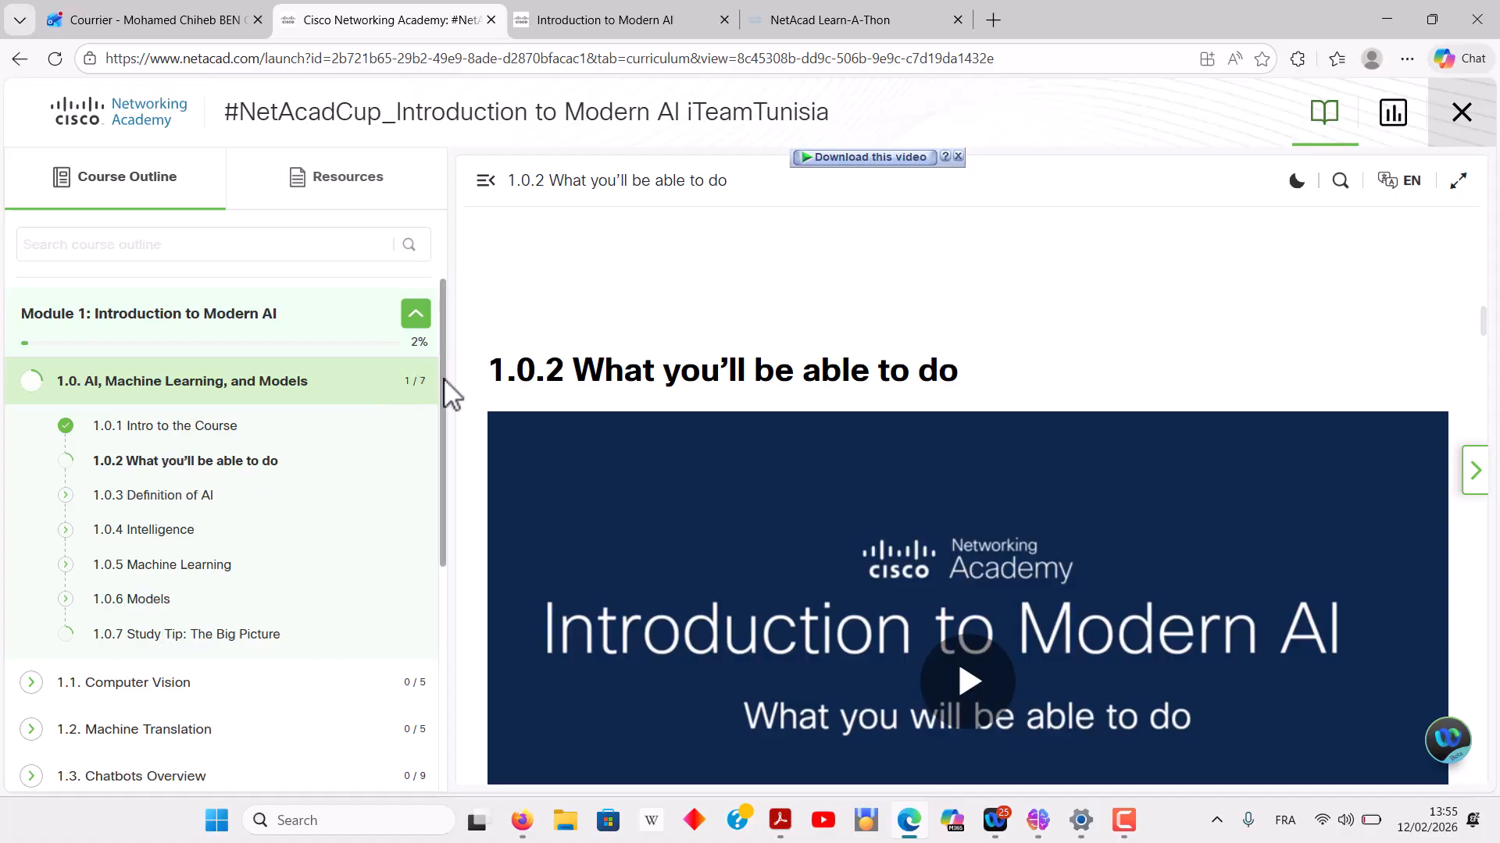
scroll(443, 376, "down", 2)
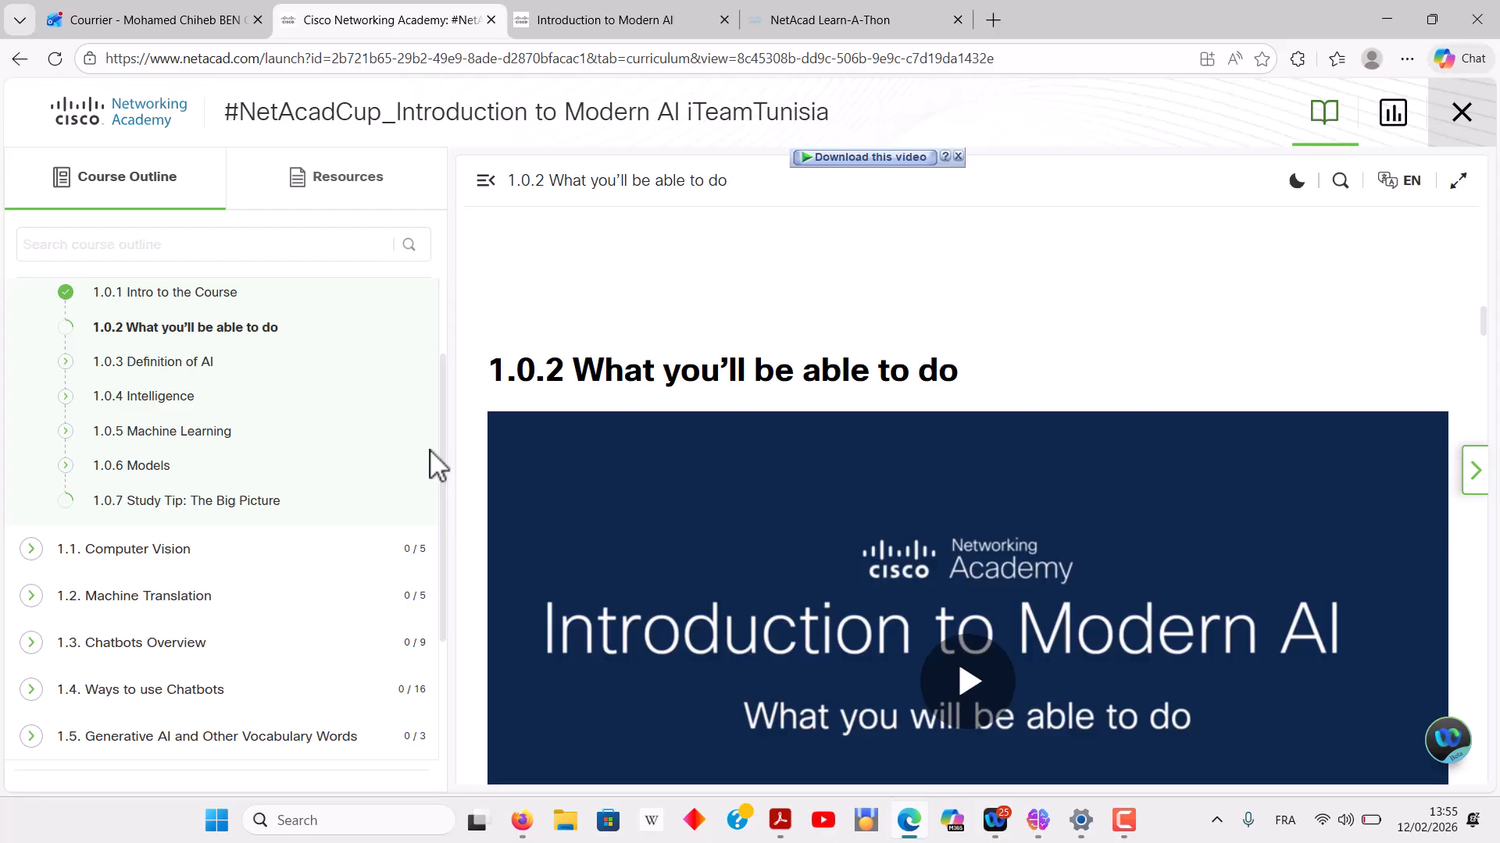
left_click(209, 363)
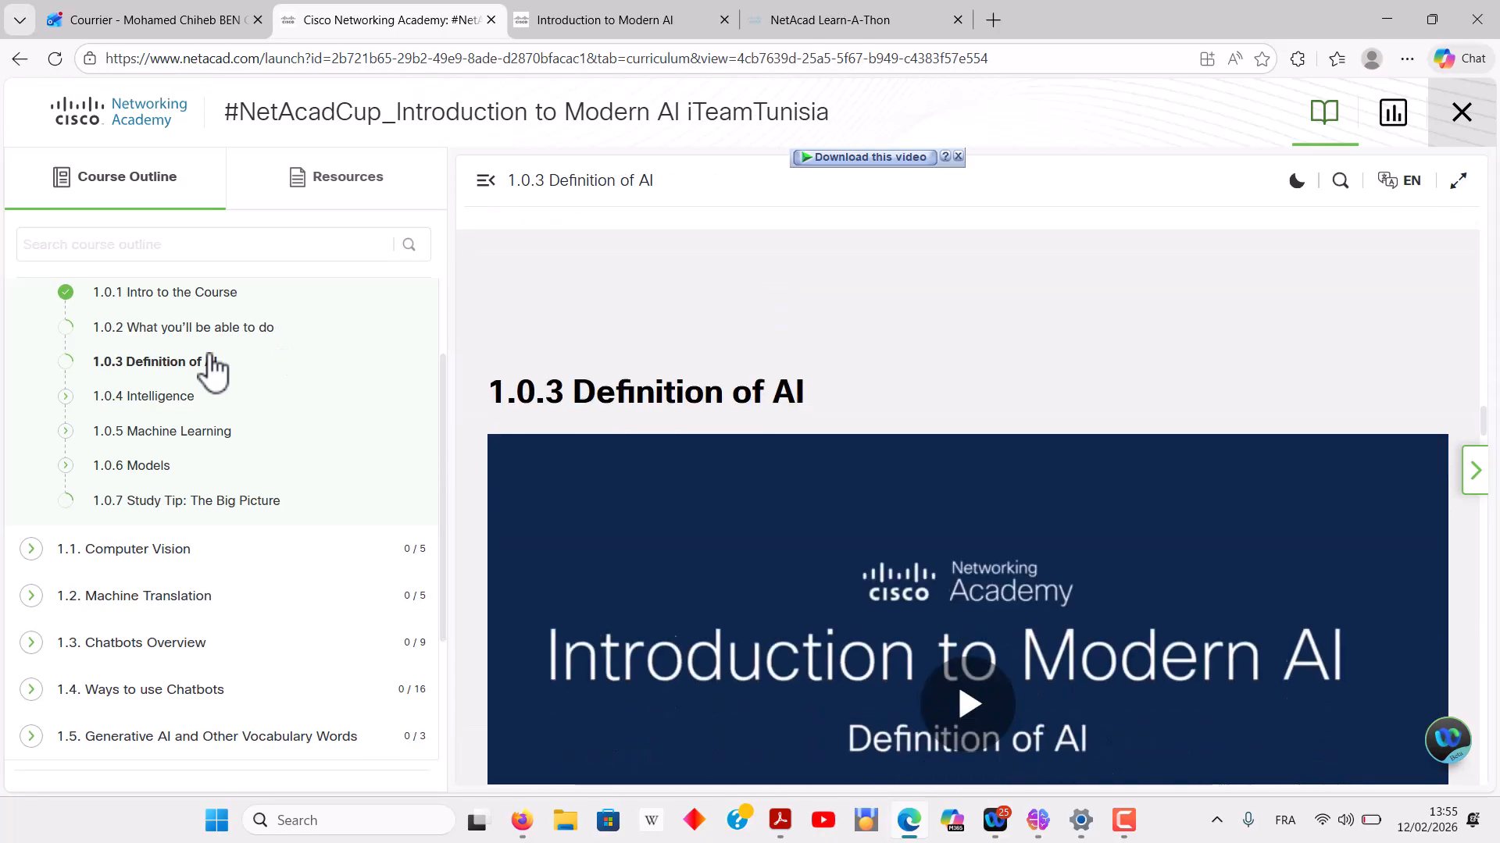
left_click(178, 399)
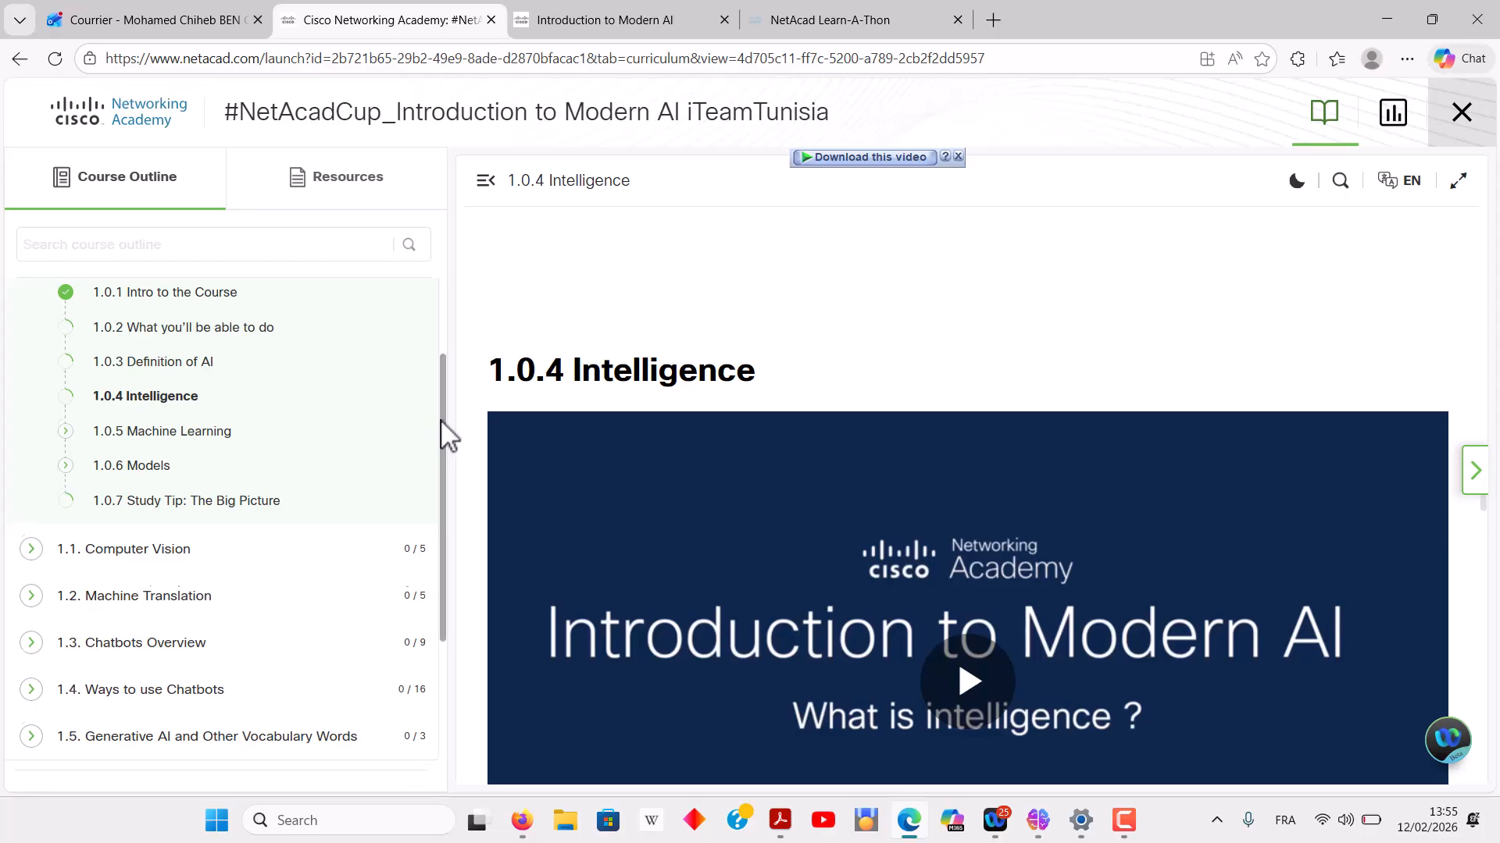
left_click_drag(442, 428, 438, 478)
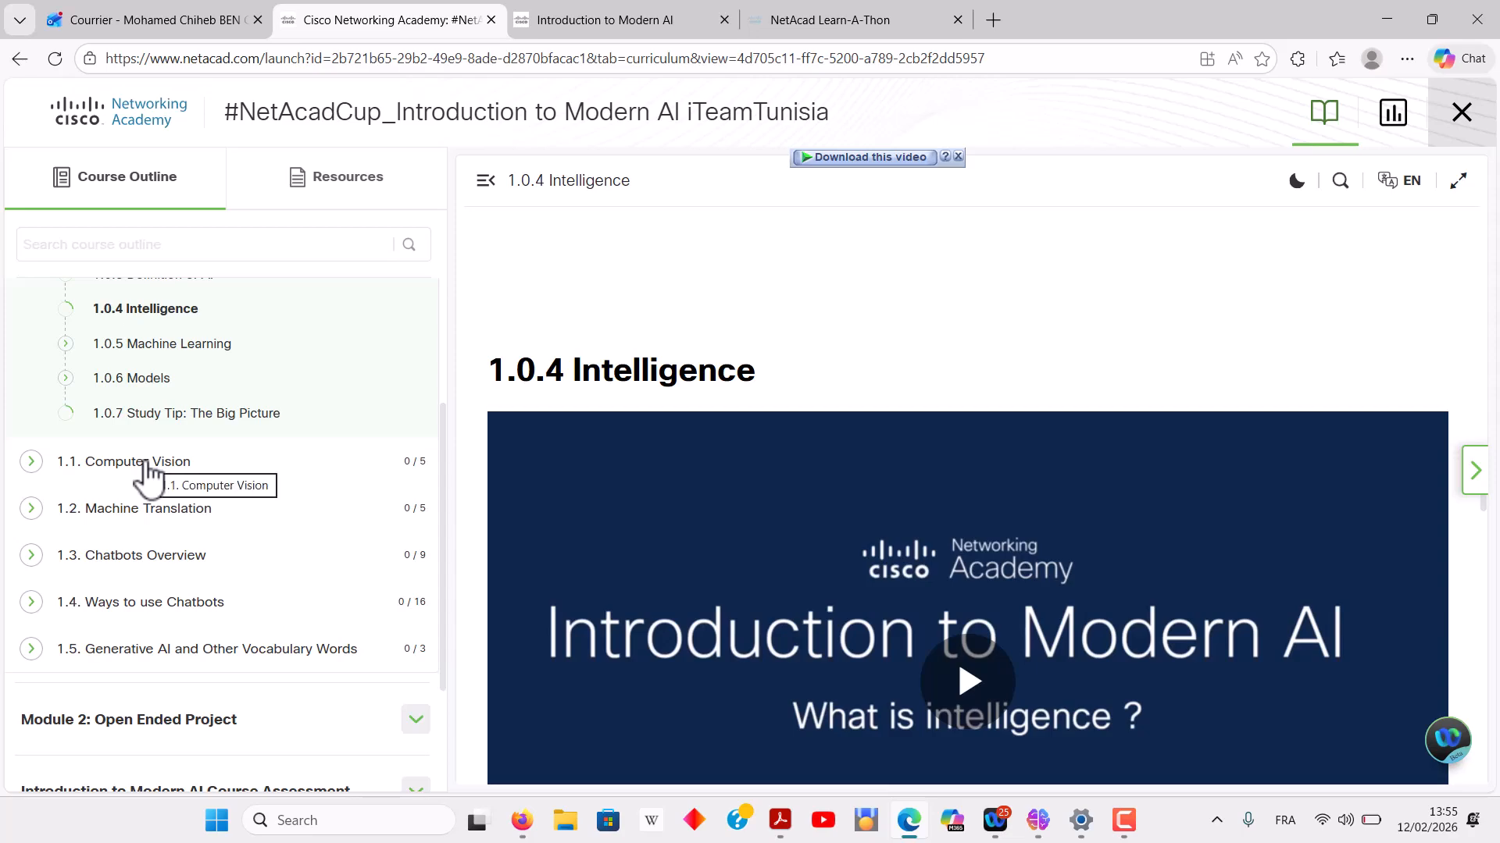
double_click(660, 384)
left_click(853, 373)
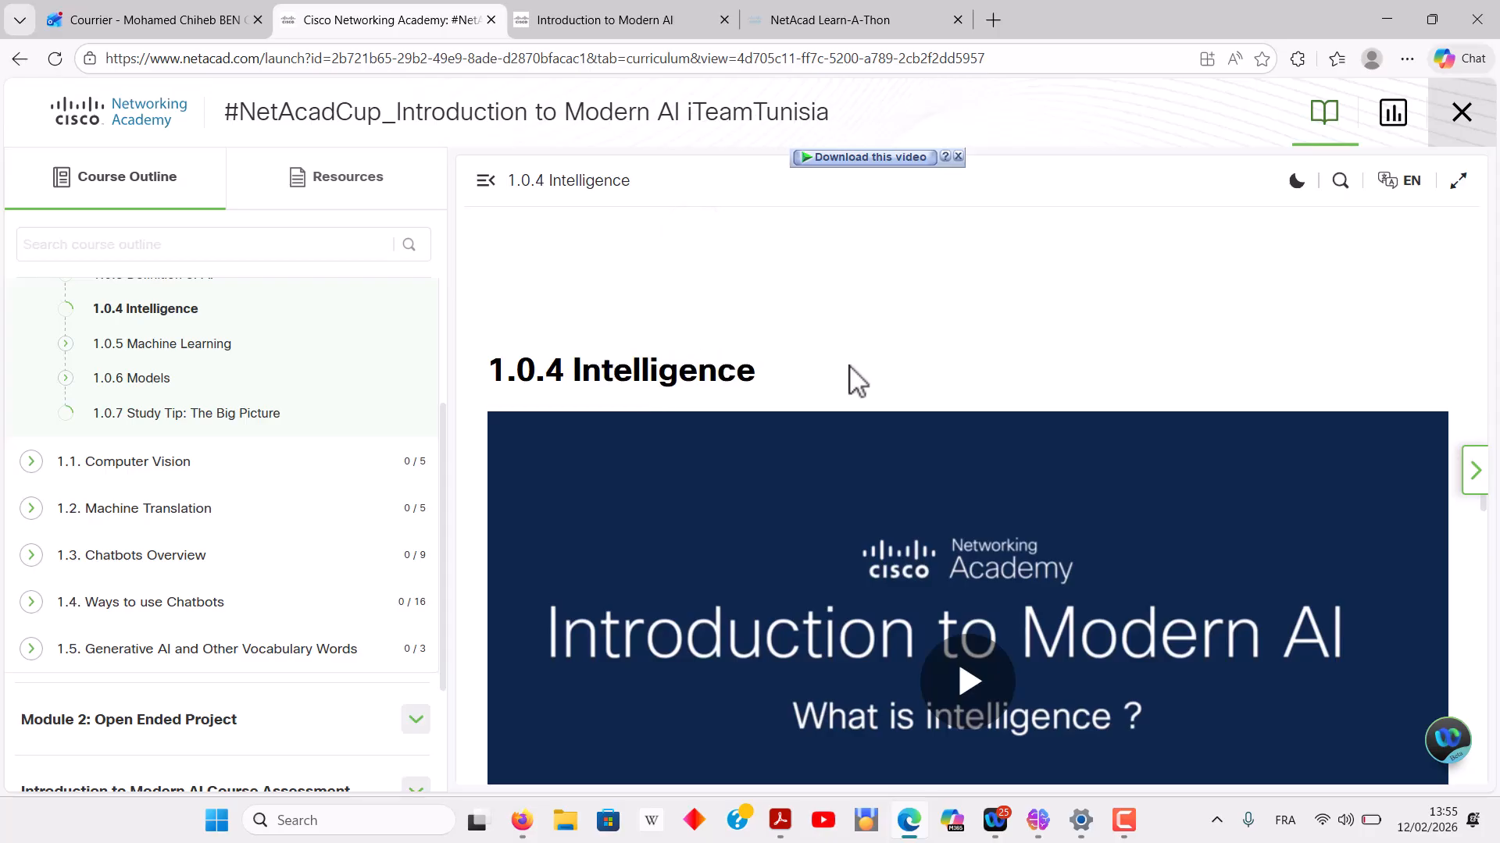